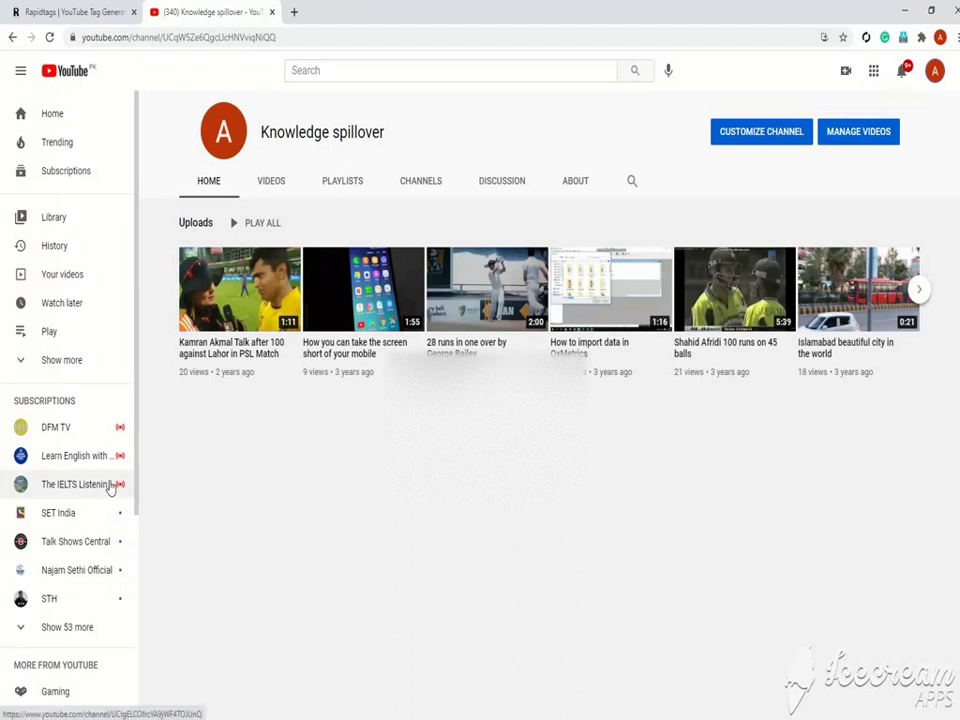
Open the channel's status and features from the YouTube account settings, and bring up its basic info with the keywords ready for entry.
scroll(112, 480, "down", 2)
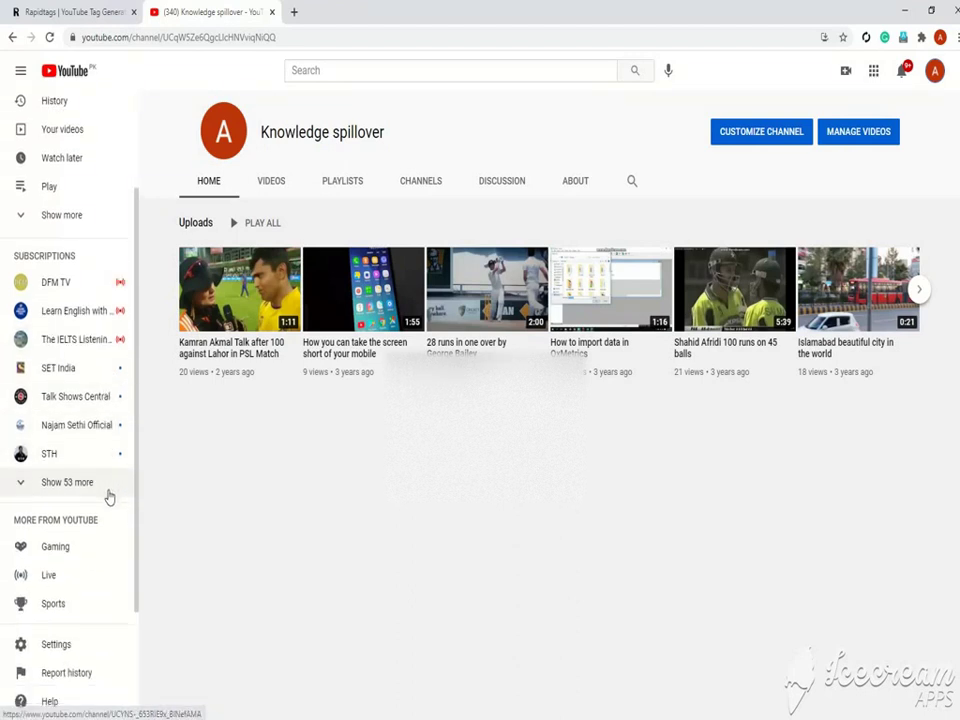
scroll(107, 550, "down", 2)
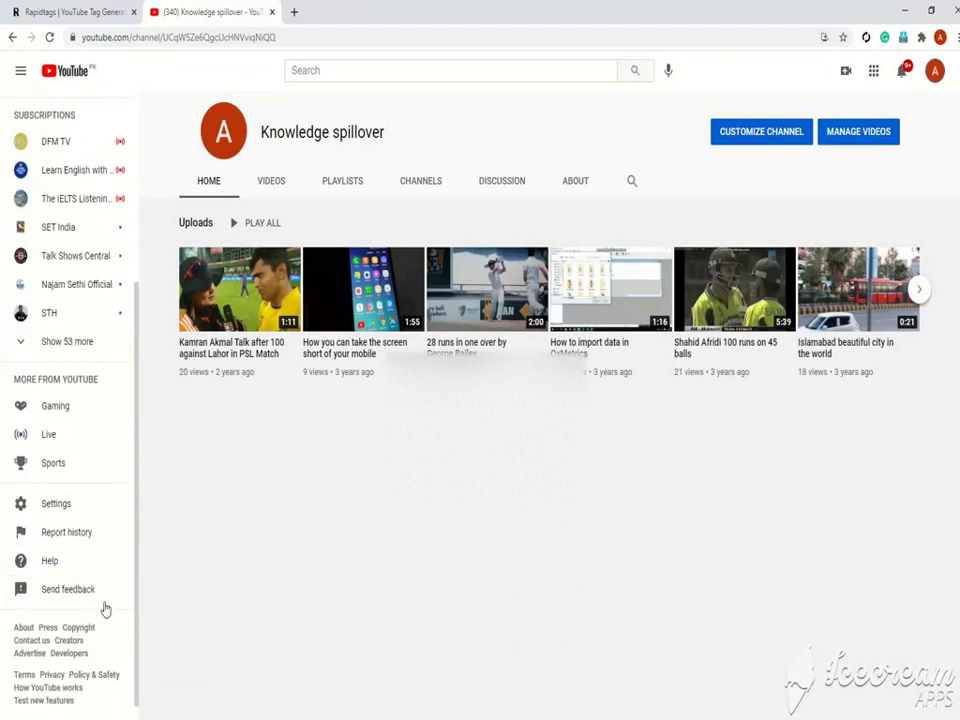
left_click(66, 513)
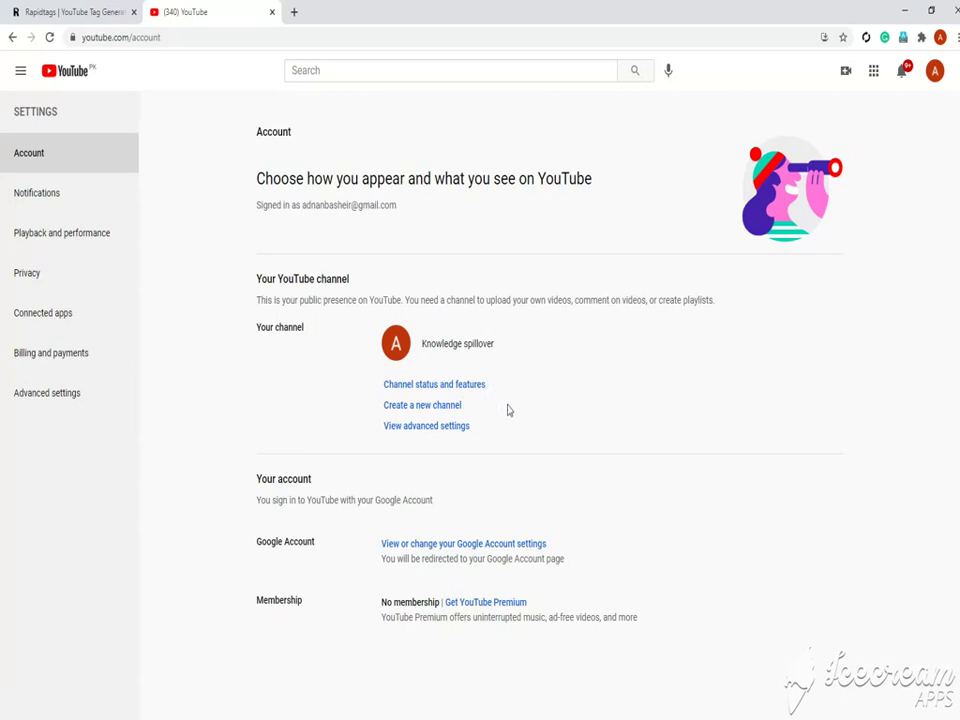
left_click(469, 388)
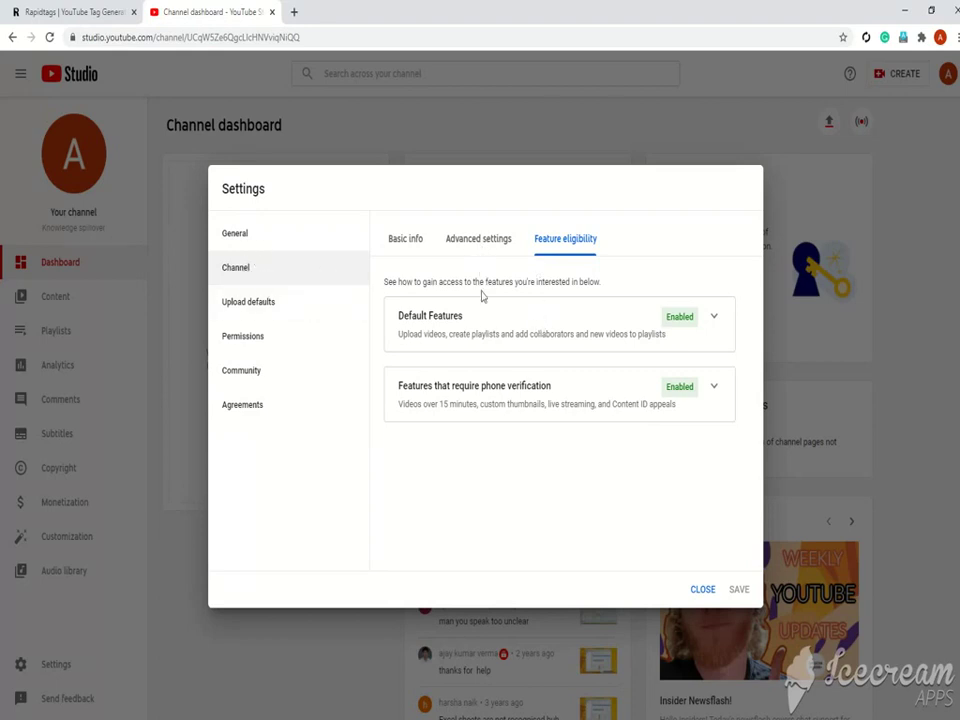
left_click(406, 242)
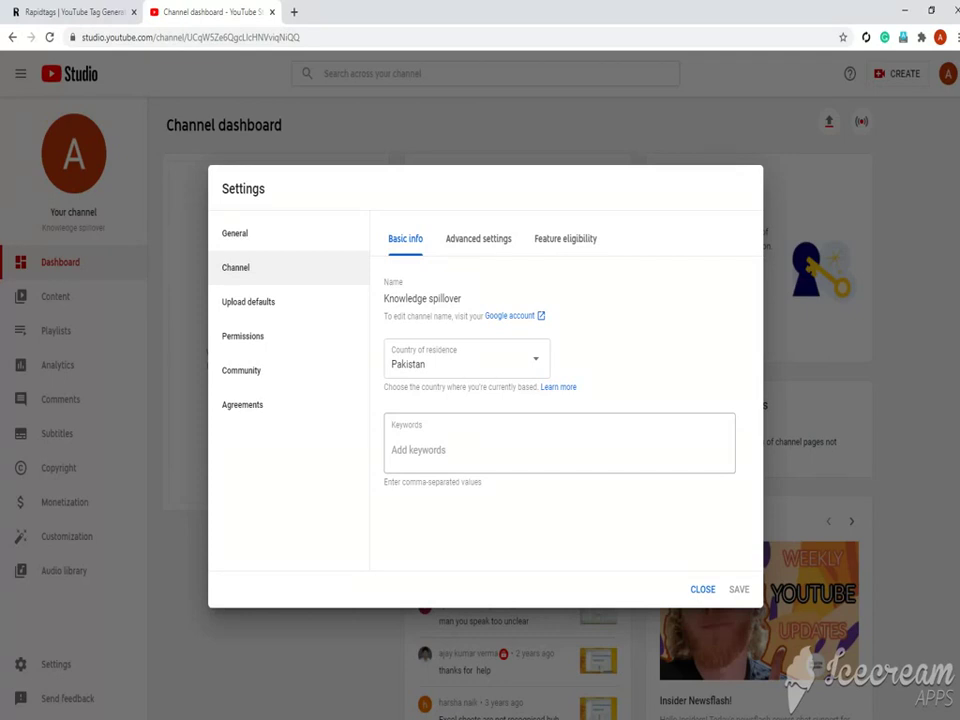
left_click(560, 449)
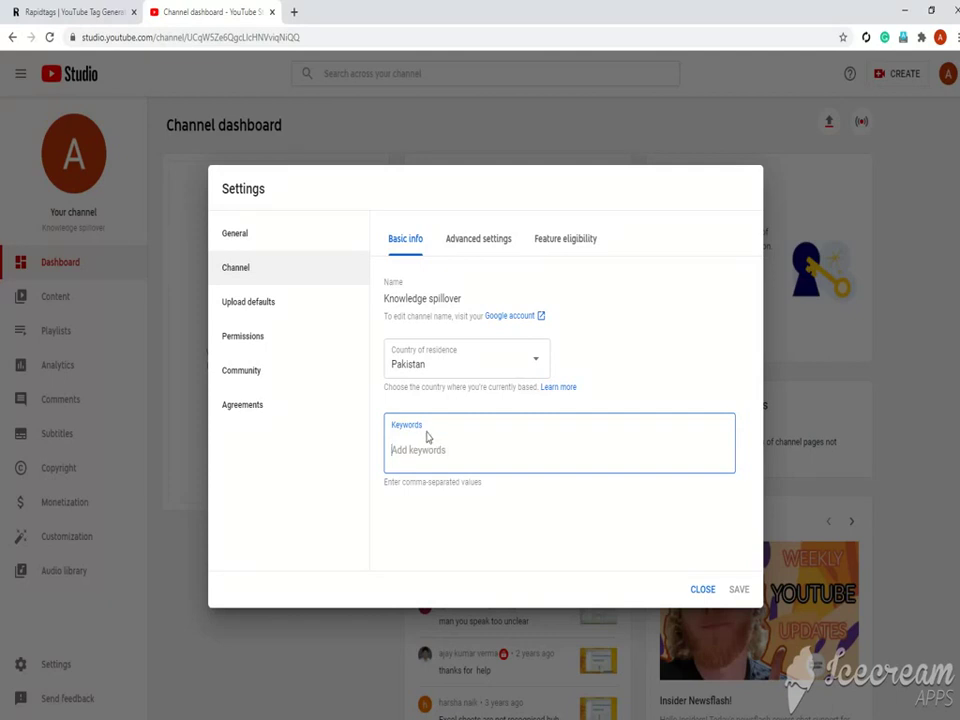
Switch to Rapidtags, generate tags for the title "how to create a you tube account" and copy them.
left_click(55, 11)
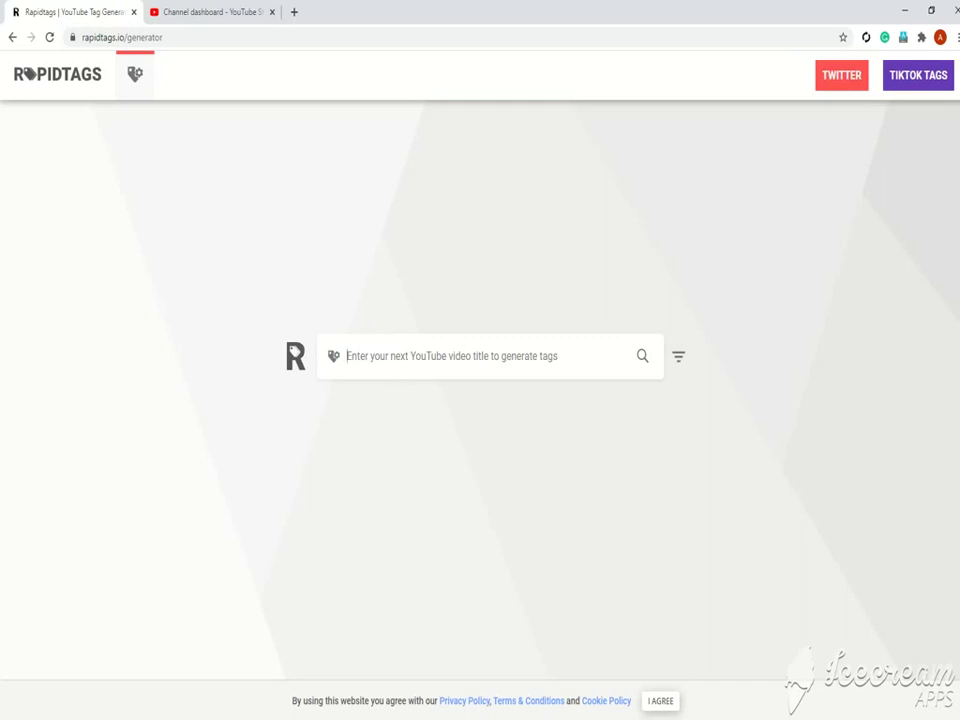
type("how")
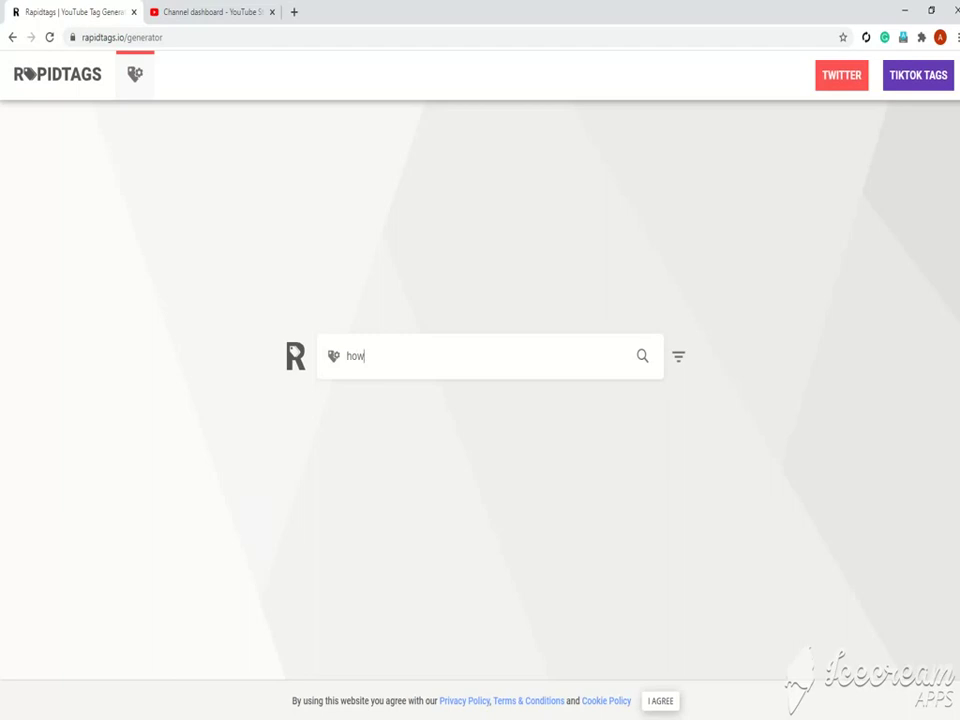
type(" to create a you tube account")
key("Return")
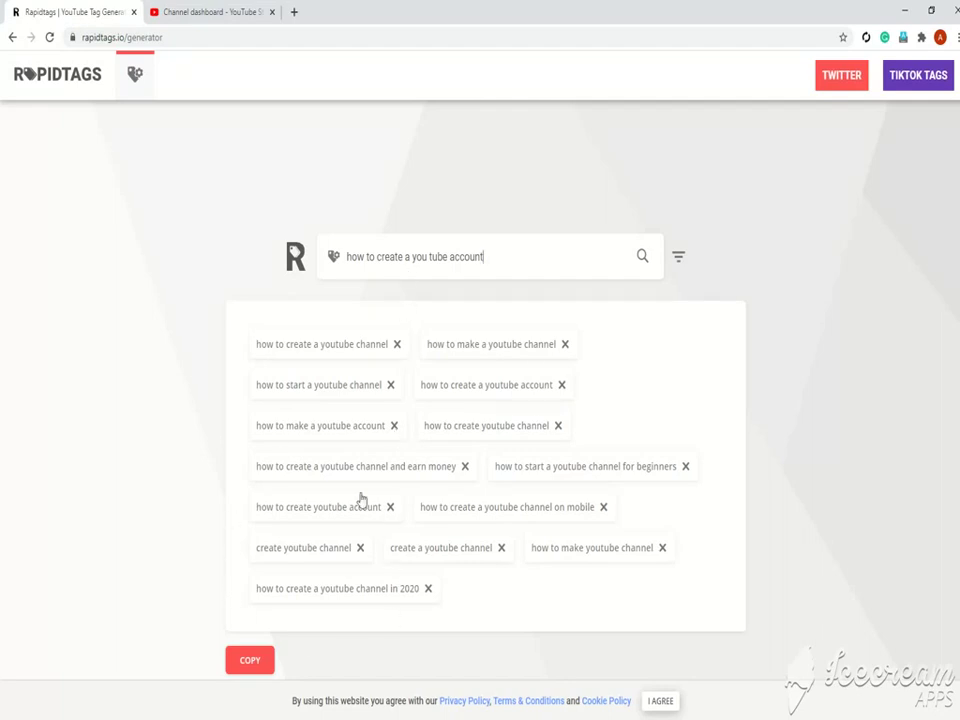
left_click(257, 668)
Switch back to YouTube Studio and paste the copied YouTube-account tags into the channel's keywords.
left_click(200, 11)
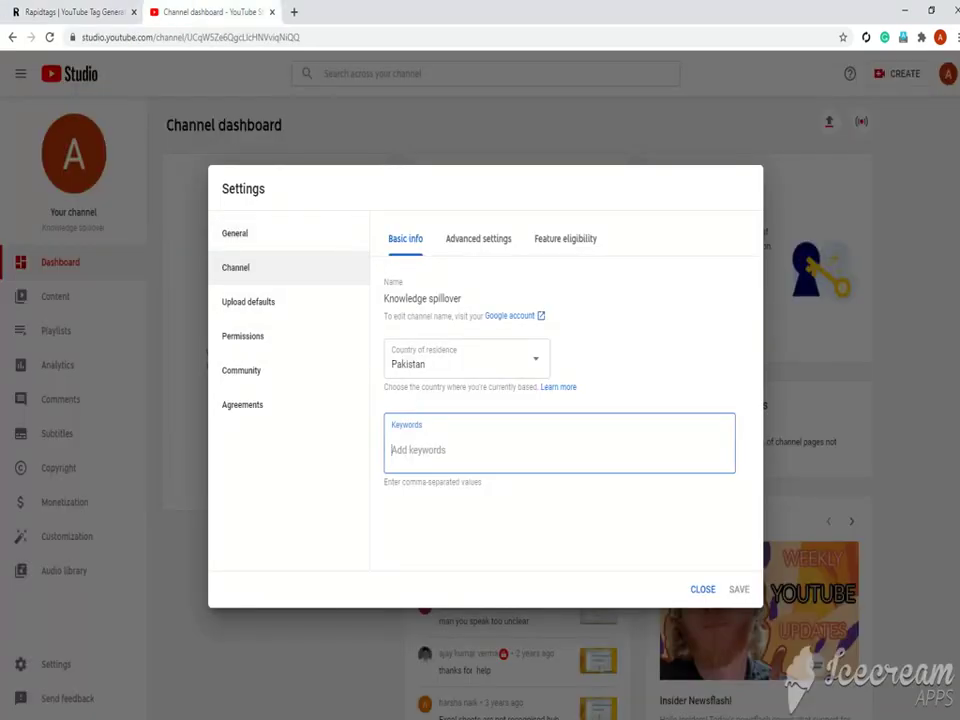
left_click(565, 238)
left_click(412, 252)
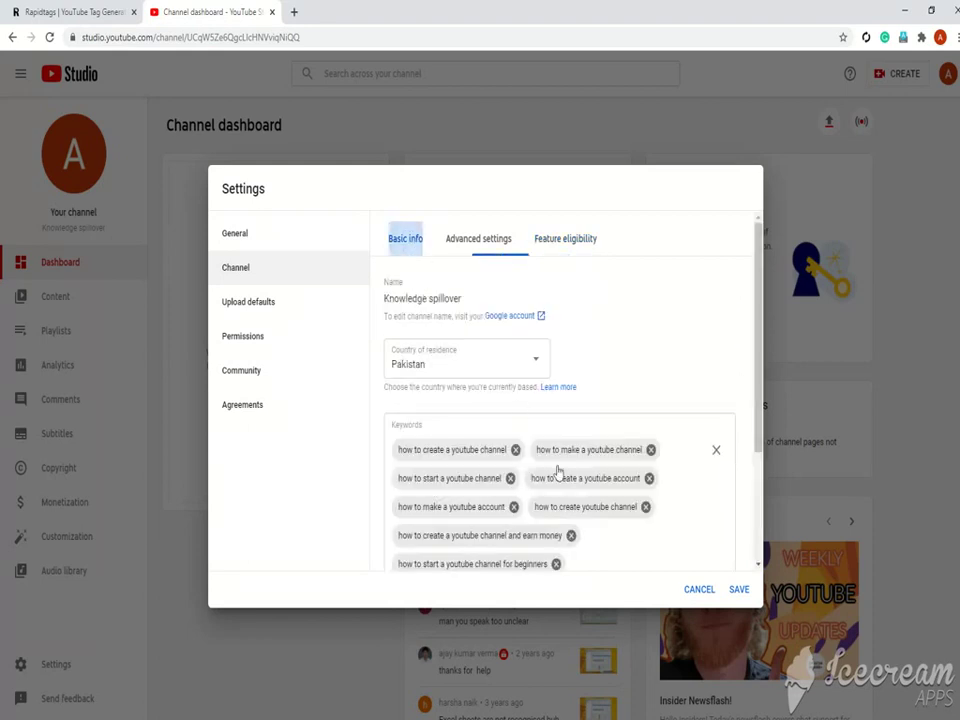
scroll(623, 493, "down", 3)
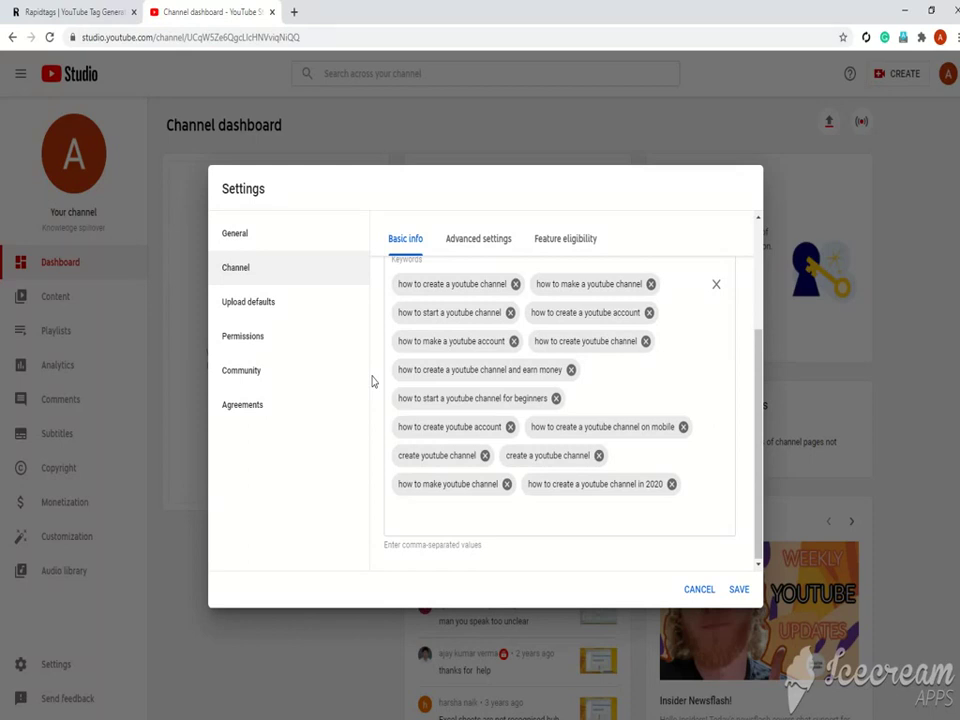
Switch to Rapidtags, generate tags for "Educational videos" and copy them.
left_click(109, 8)
left_click_drag(484, 257, 302, 272)
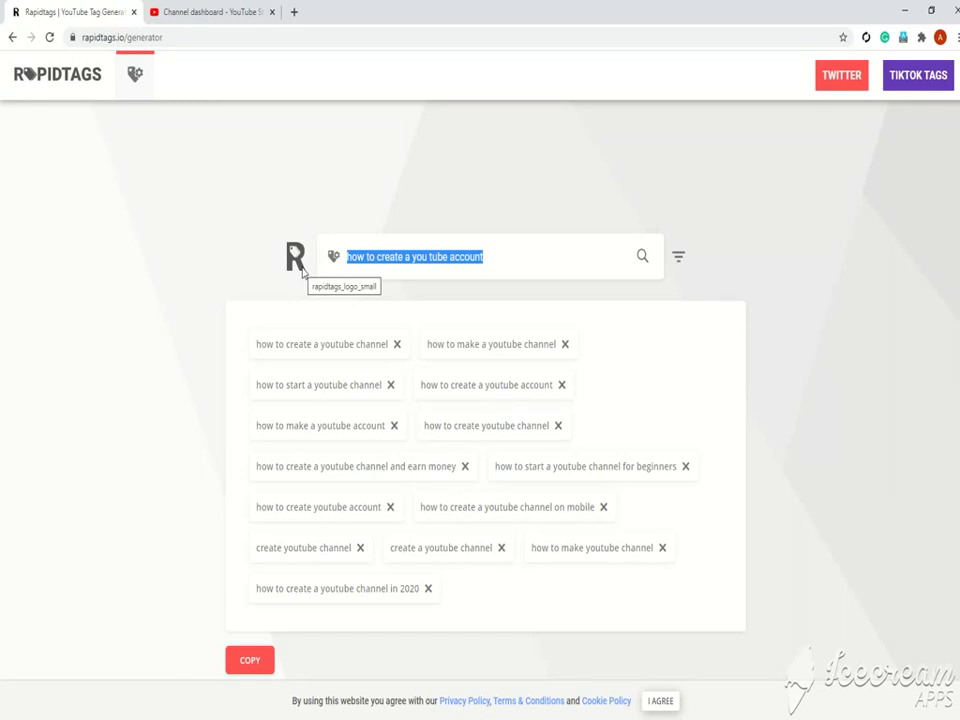
type("Educat")
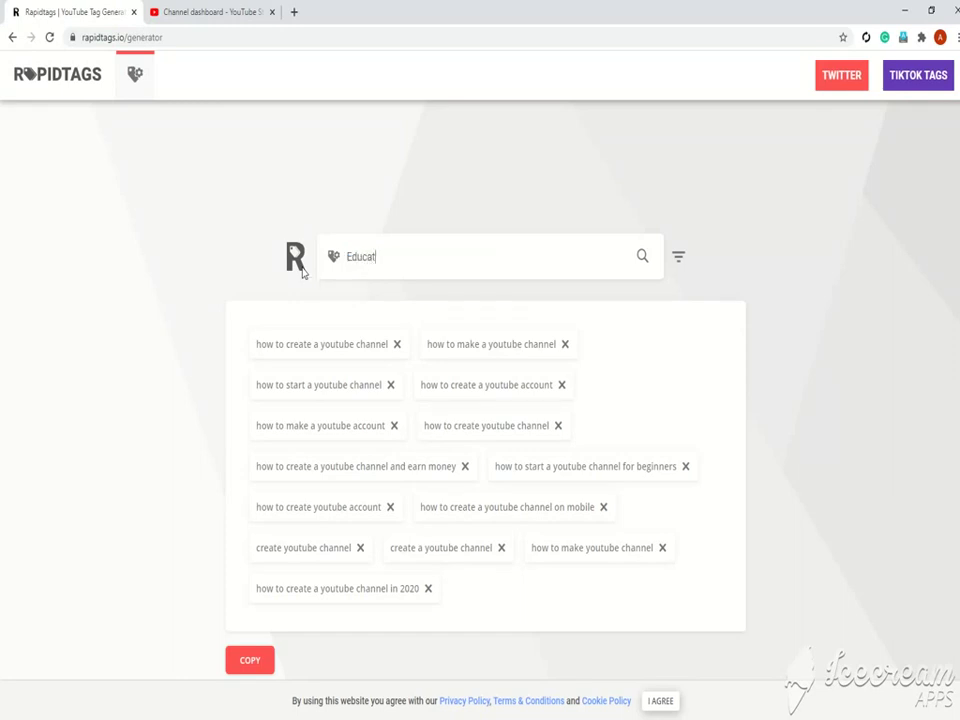
type("ional videos")
key("Return")
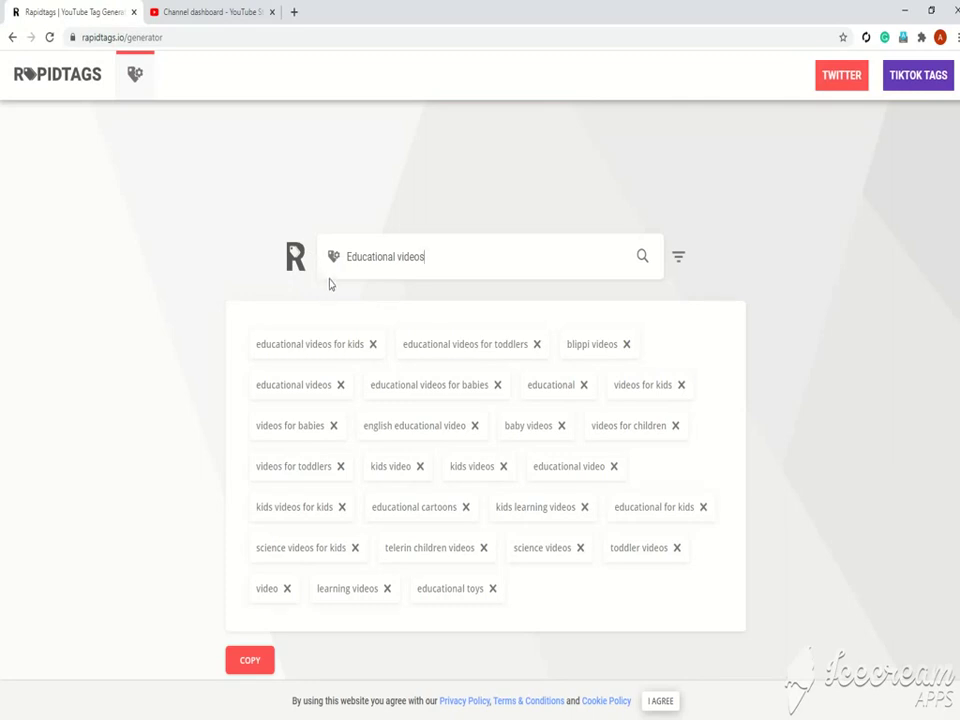
left_click(250, 661)
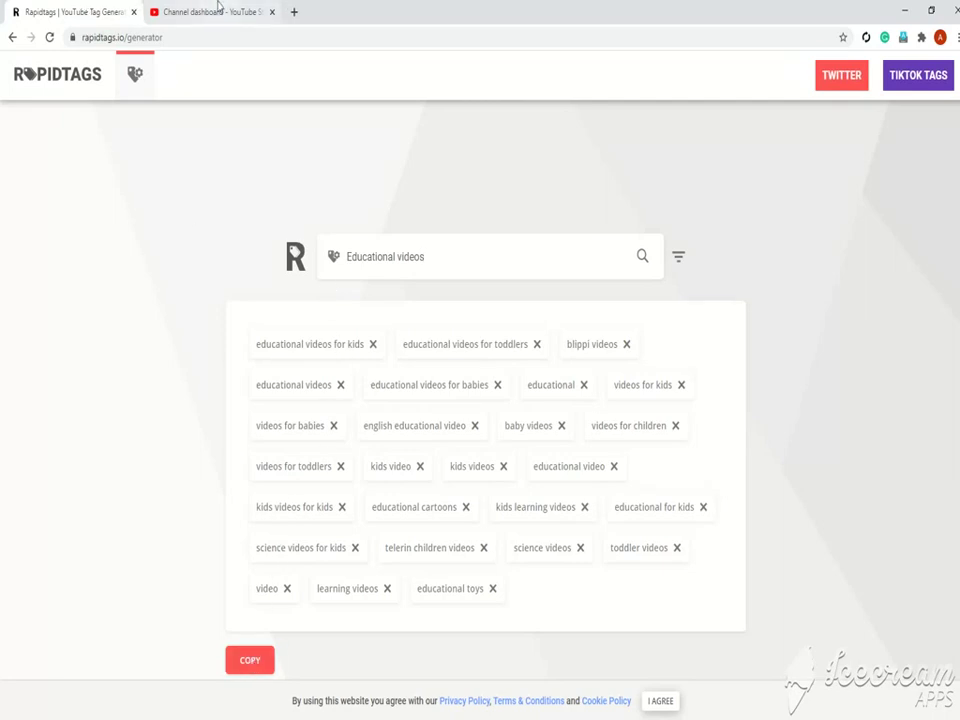
Switch to YouTube Studio and add the copied educational video tags to the end of the channel keywords.
left_click(212, 11)
left_click(391, 512)
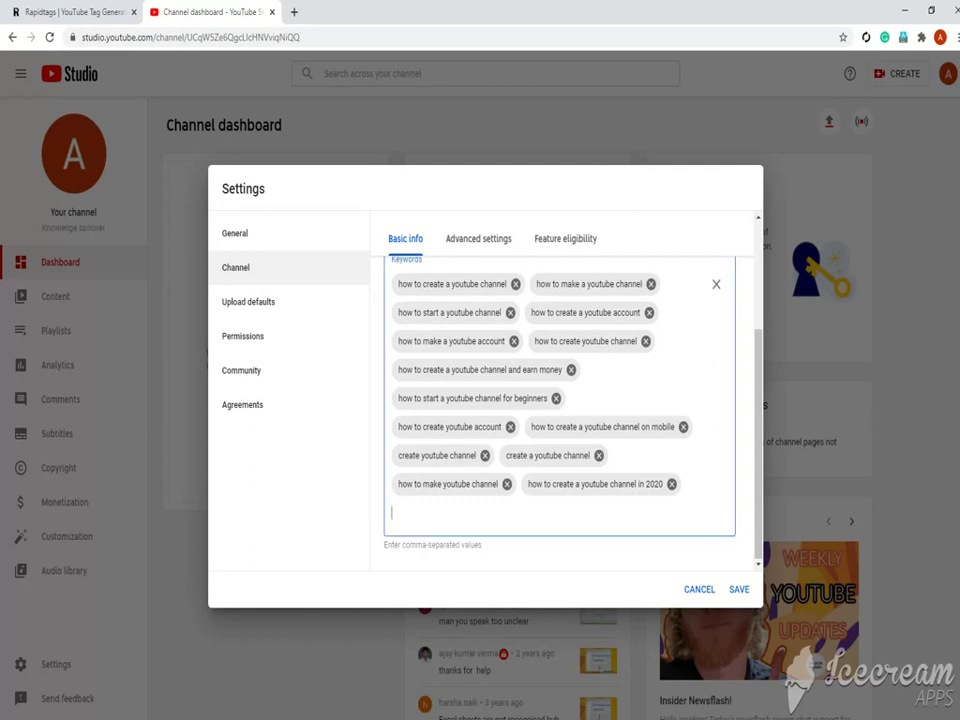
left_click(565, 238)
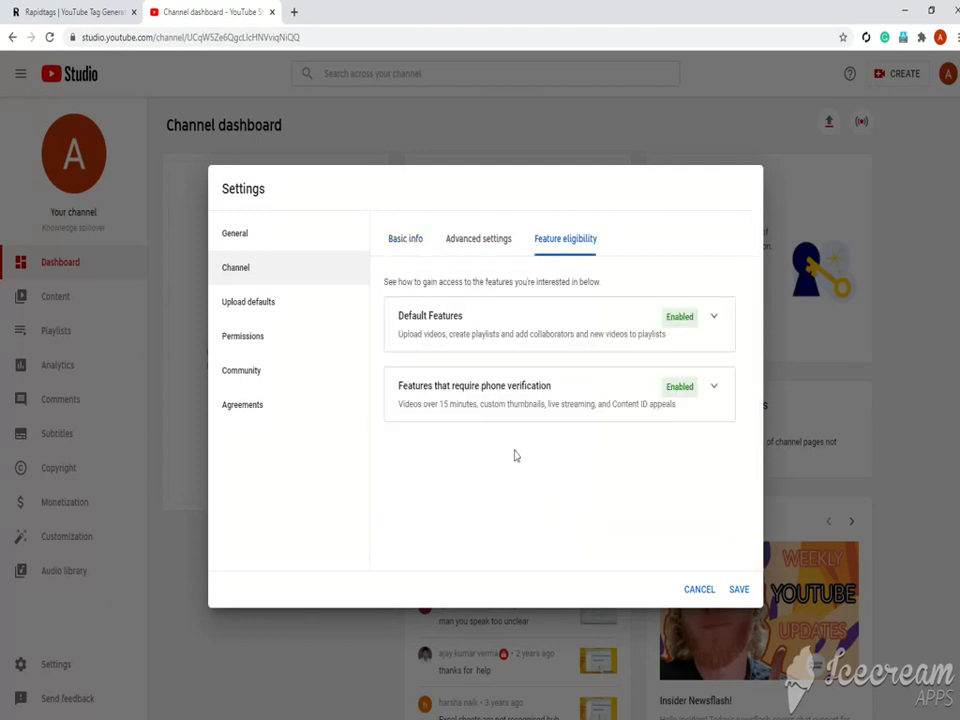
left_click(410, 240)
scroll(553, 467, "down", 10)
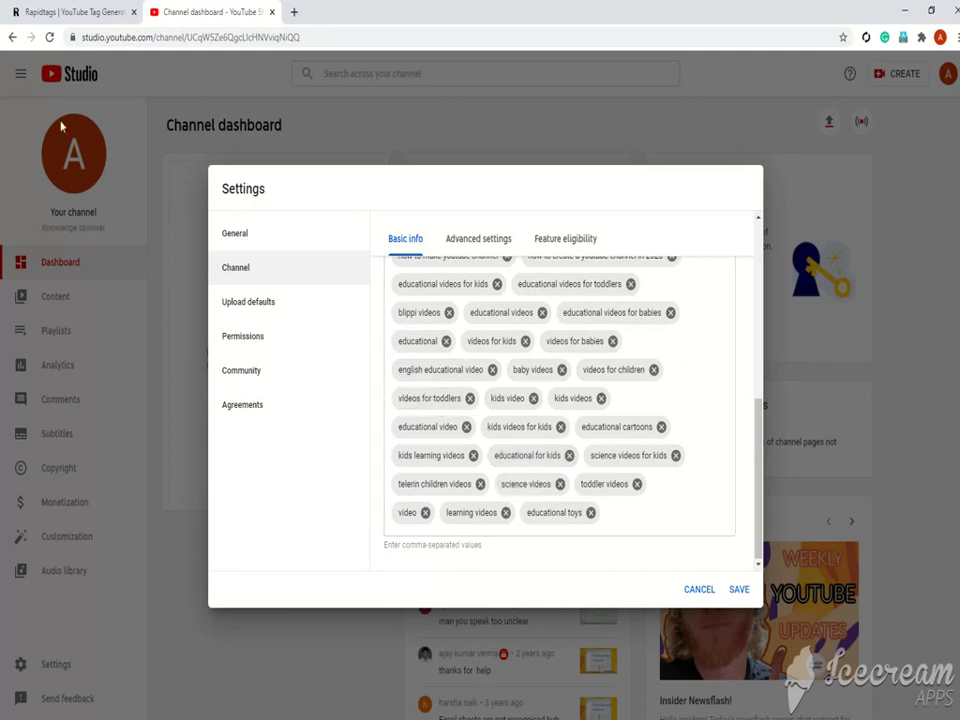
Switch to Rapidtags, generate tags for "what is the impact of education" and copy them.
left_click(60, 11)
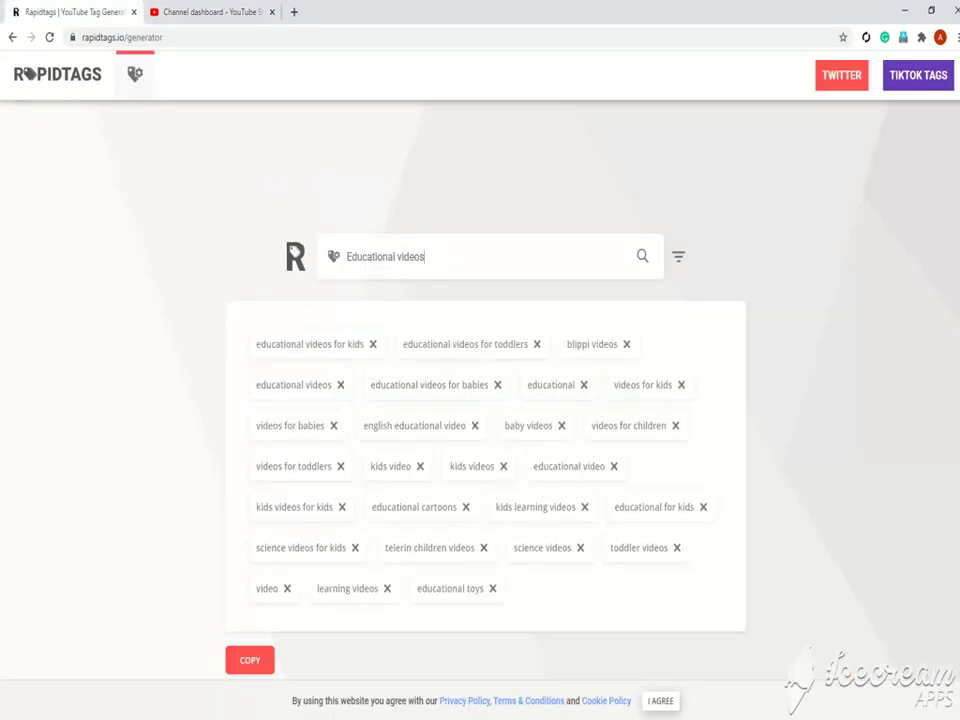
key("ctrl+a")
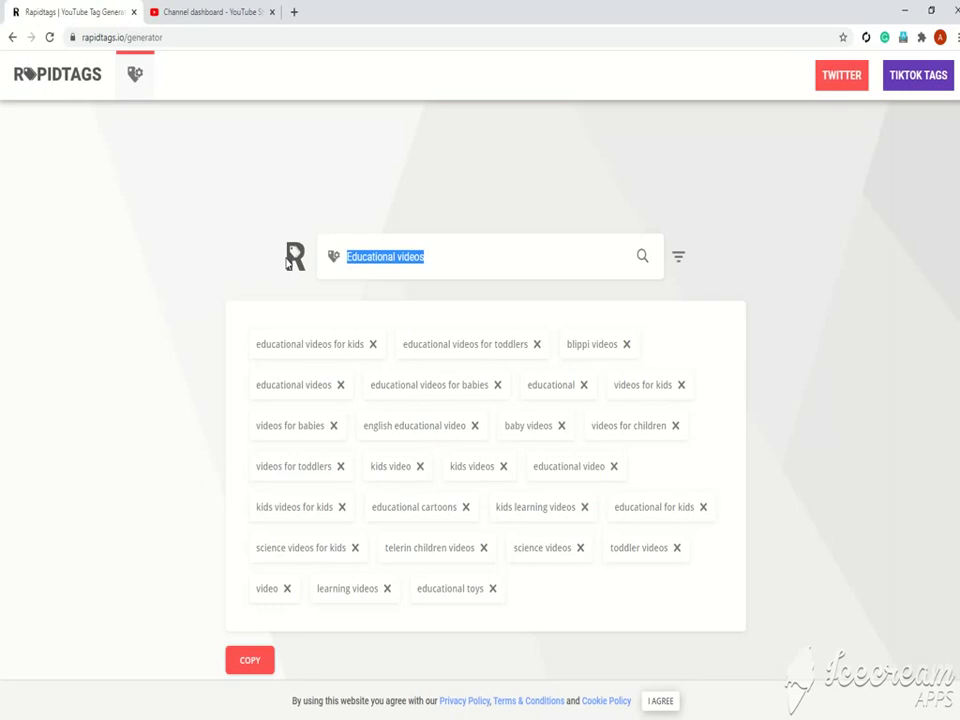
type("wha")
type("t")
key("BackSpace")
type("a")
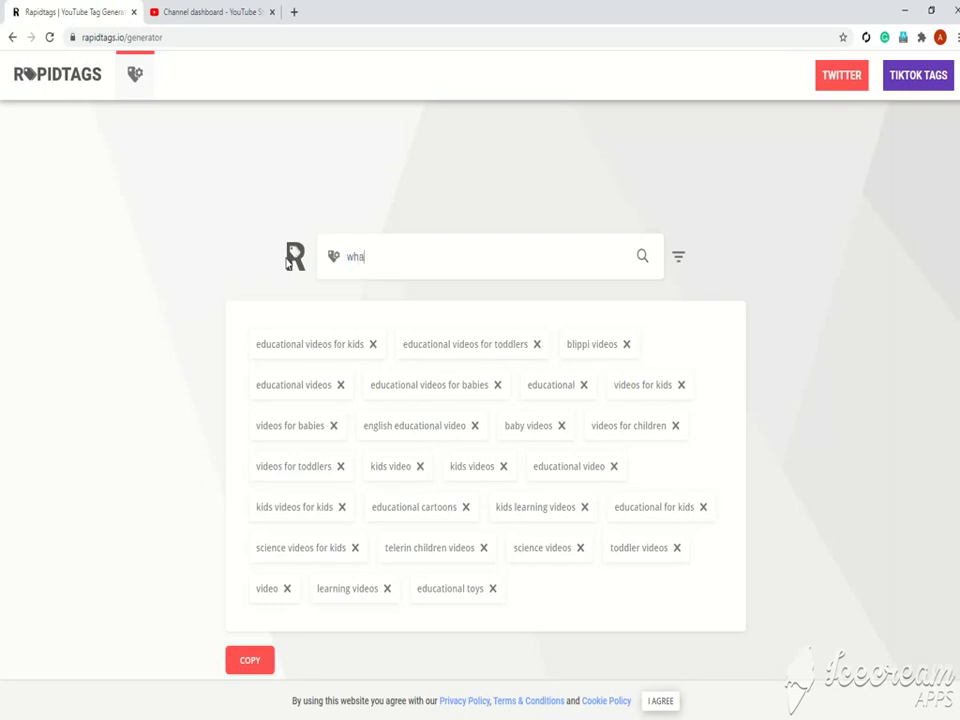
type("t is ther impact of ed")
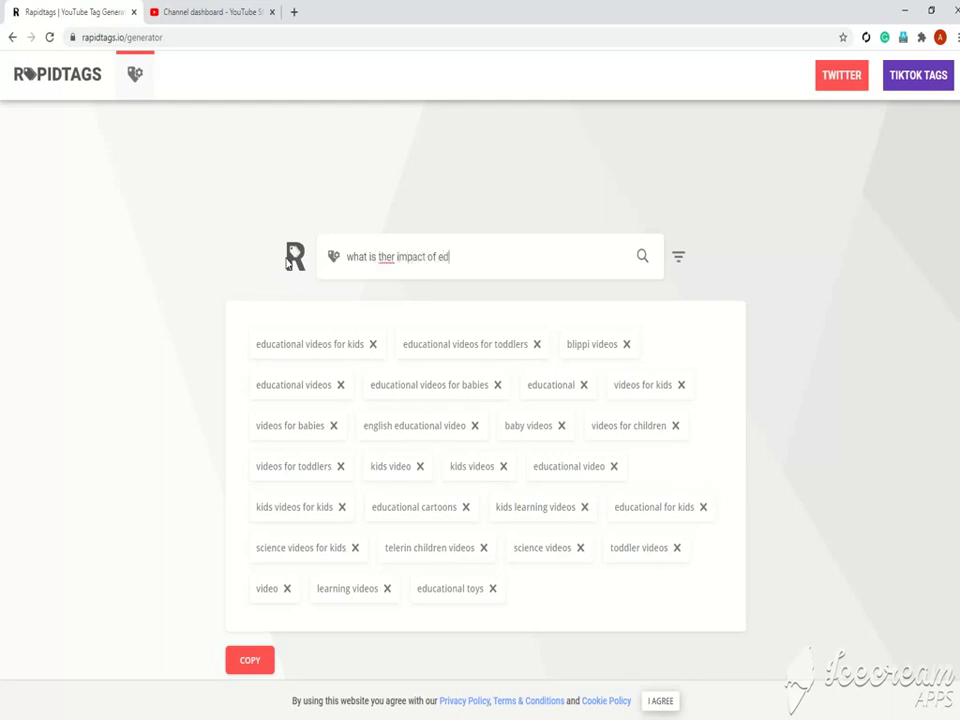
type("ucation")
key("Return")
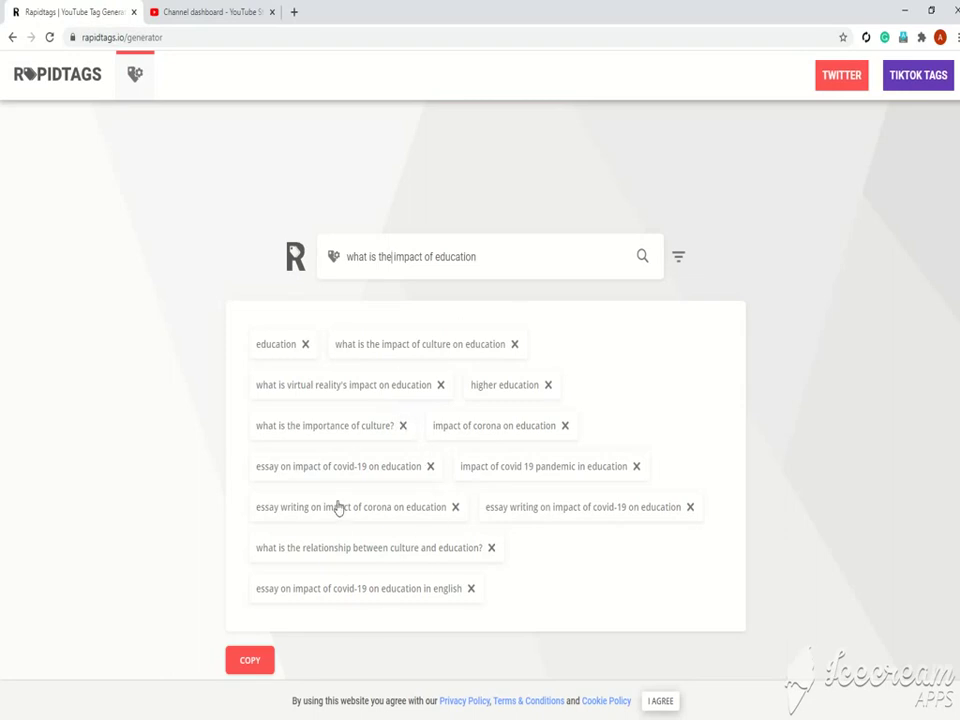
left_click(254, 665)
Switch to YouTube Studio, append the copied impact-of-education tags to the channel keywords and review the list.
left_click(208, 12)
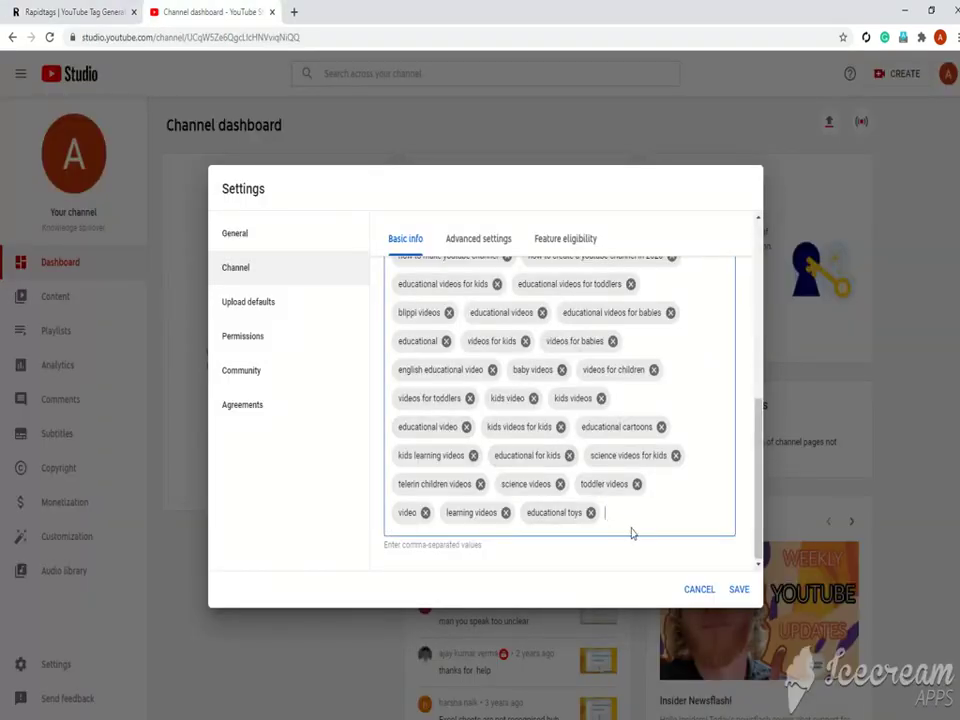
left_click(565, 238)
left_click(406, 243)
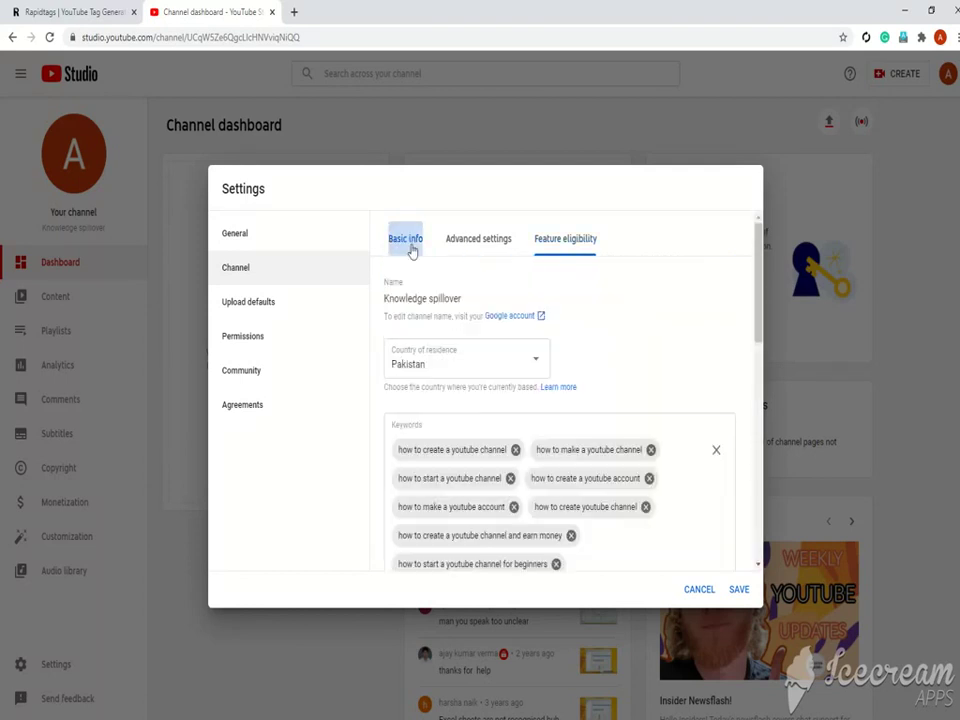
scroll(559, 456, "down", 10)
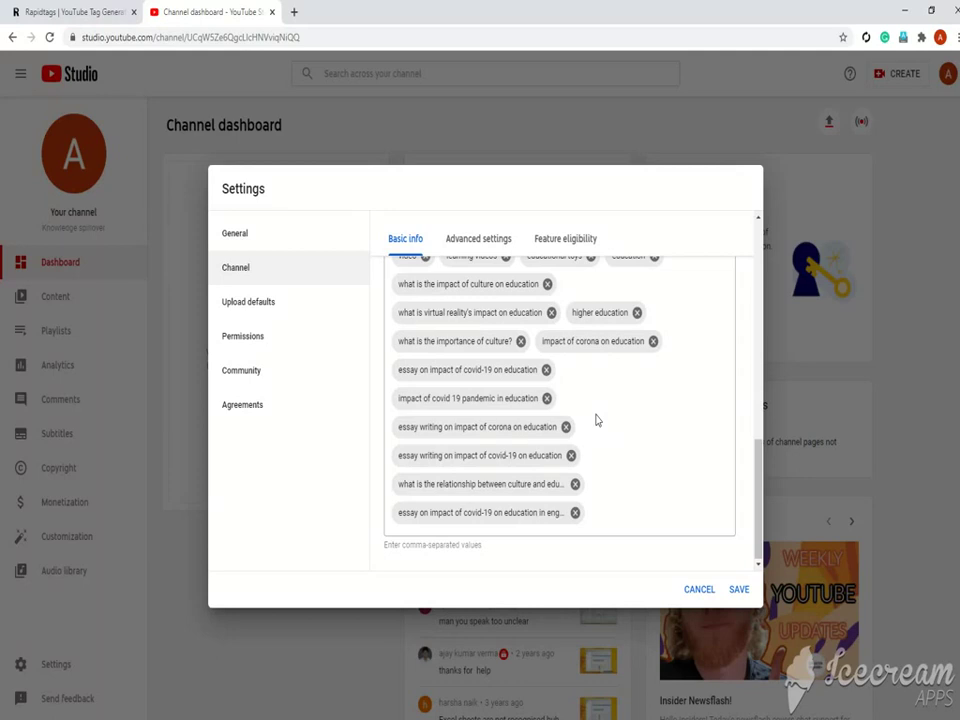
scroll(595, 420, "up", 10)
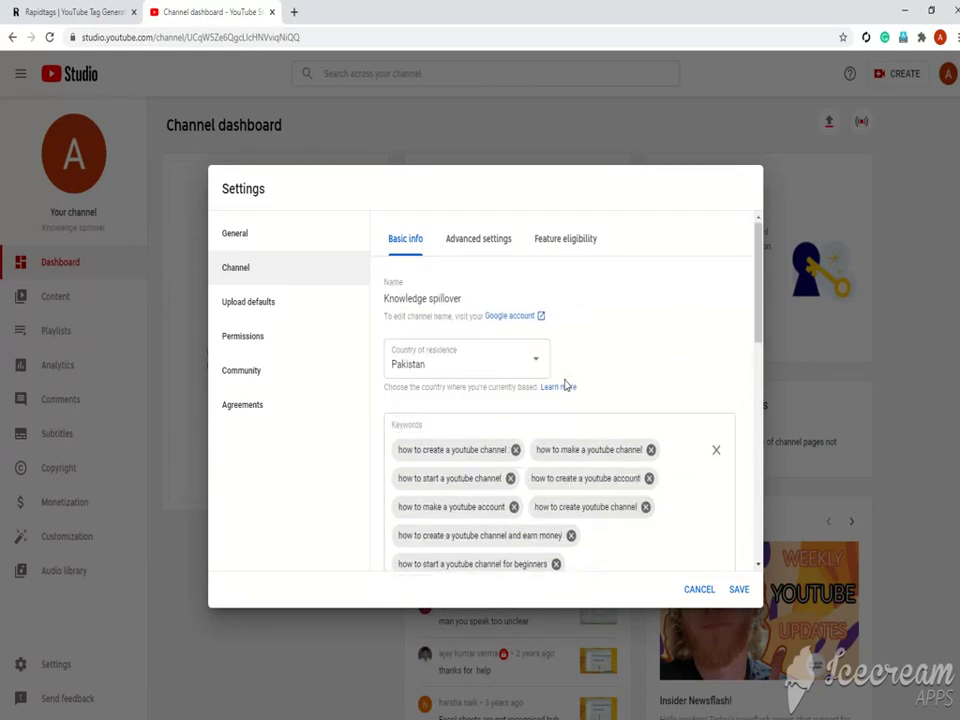
Examine the channel's advanced settings for audience, Google Ads linking, captions, subscriber count and advertisements.
left_click(482, 245)
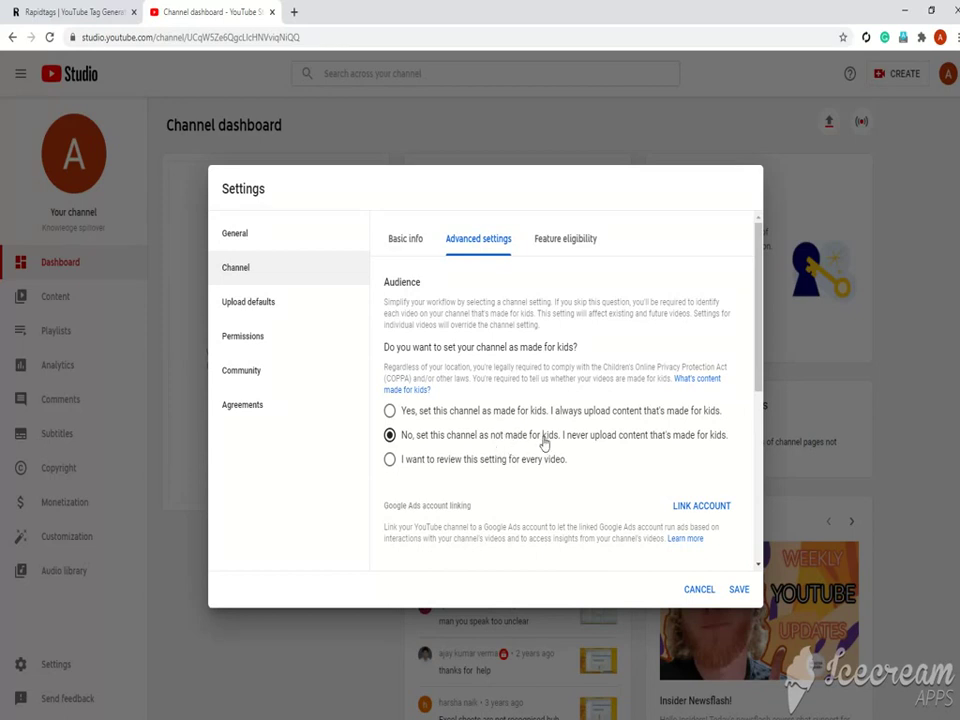
scroll(544, 443, "down", 5)
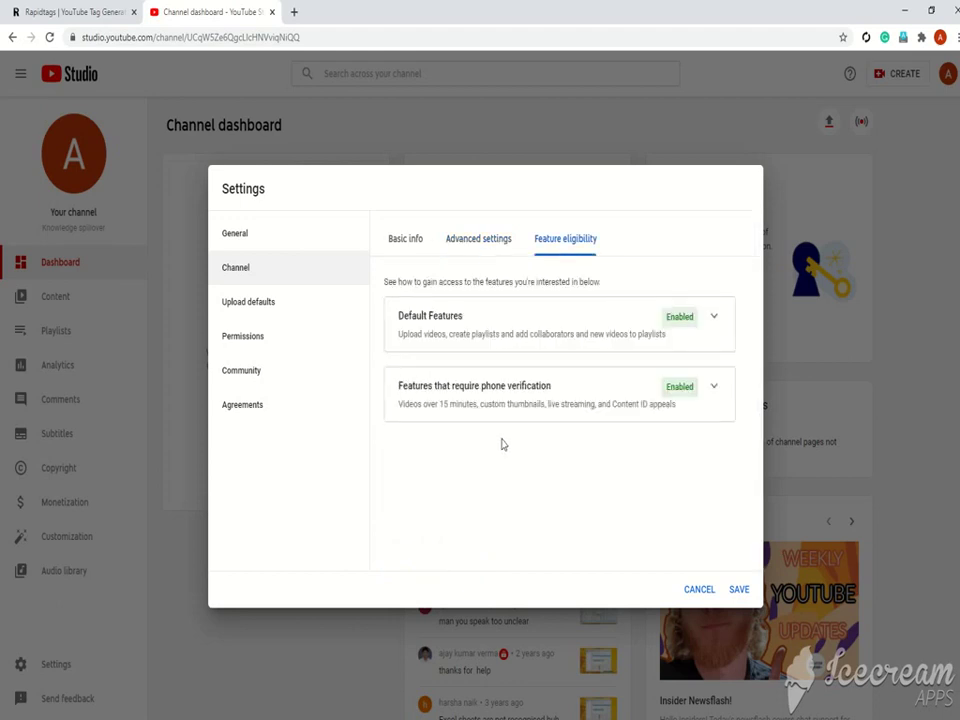
left_click(480, 240)
scroll(472, 427, "down", 5)
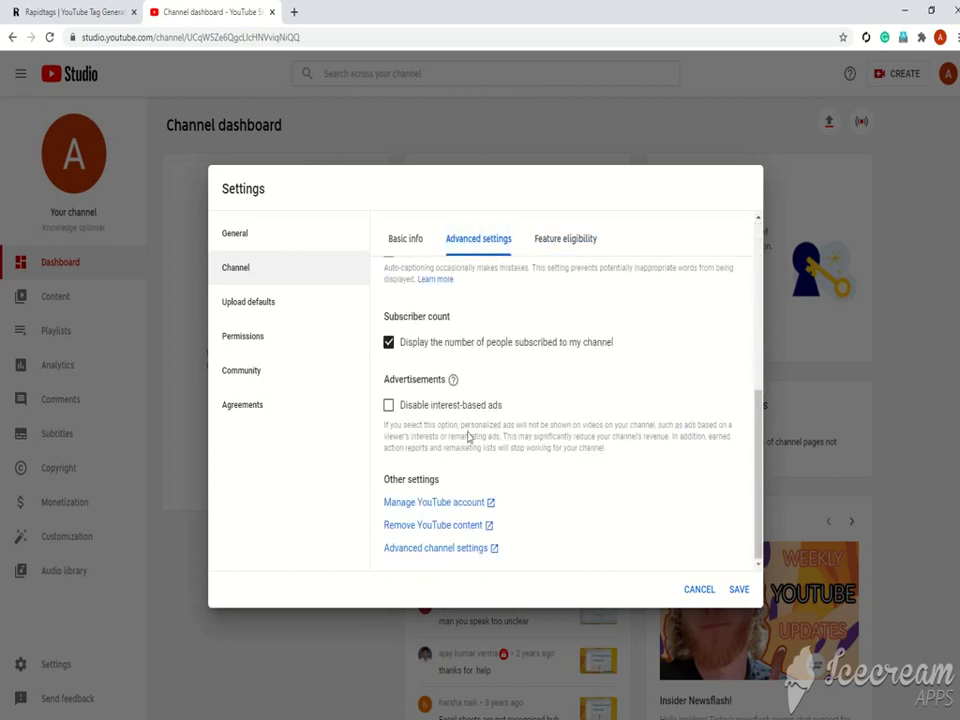
scroll(476, 418, "up", 1)
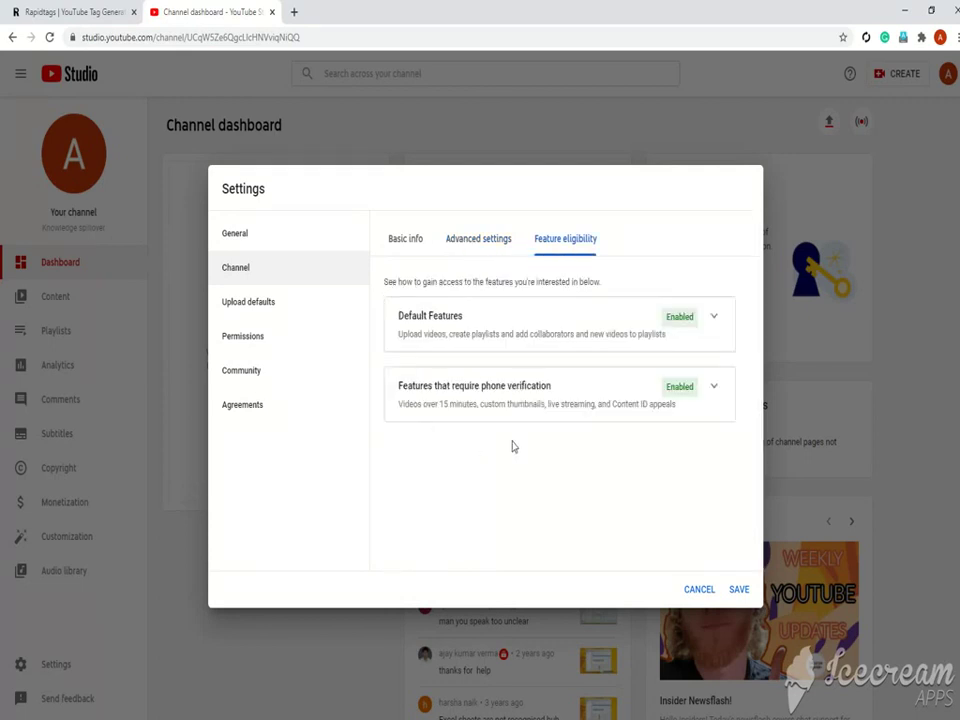
Turn off displaying the number of people subscribed to the channel in the advanced settings, and open the feature eligibility.
left_click(491, 242)
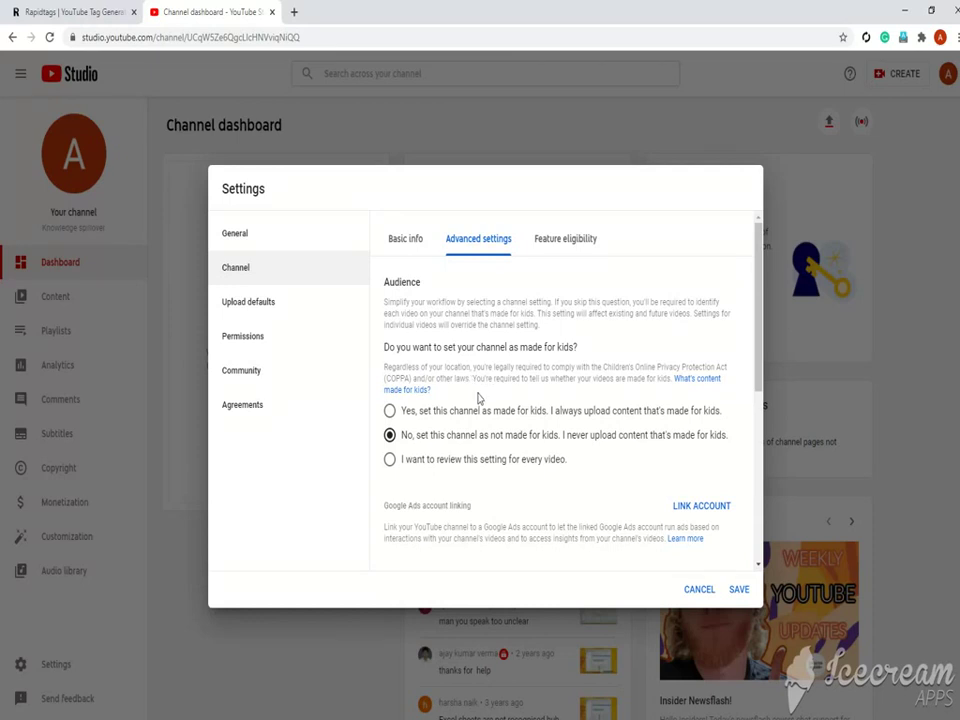
scroll(480, 404, "down", 5)
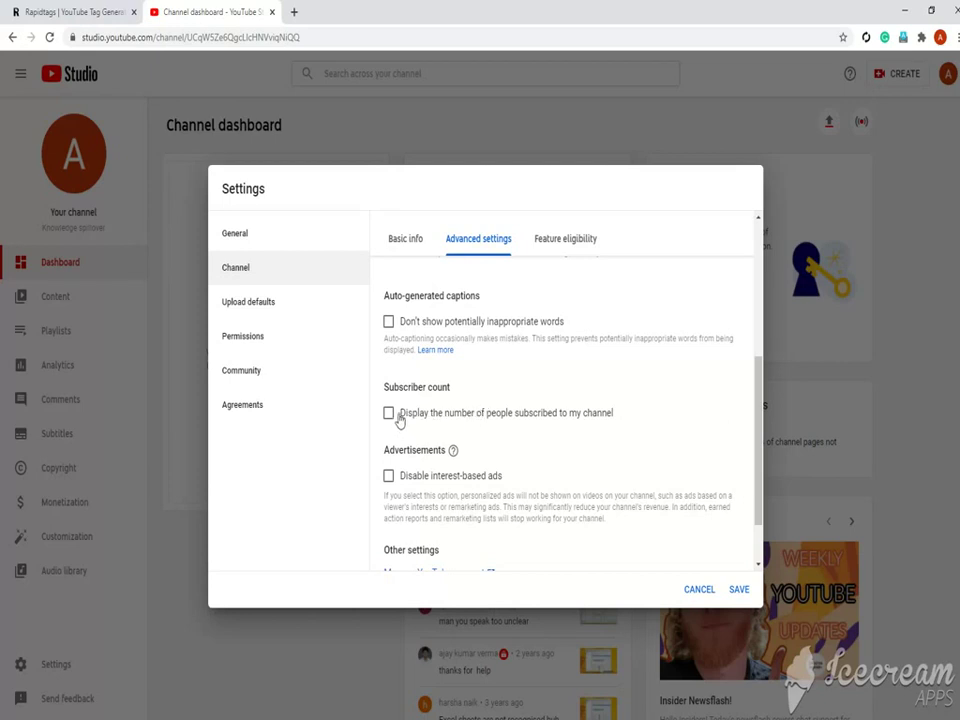
left_click(565, 238)
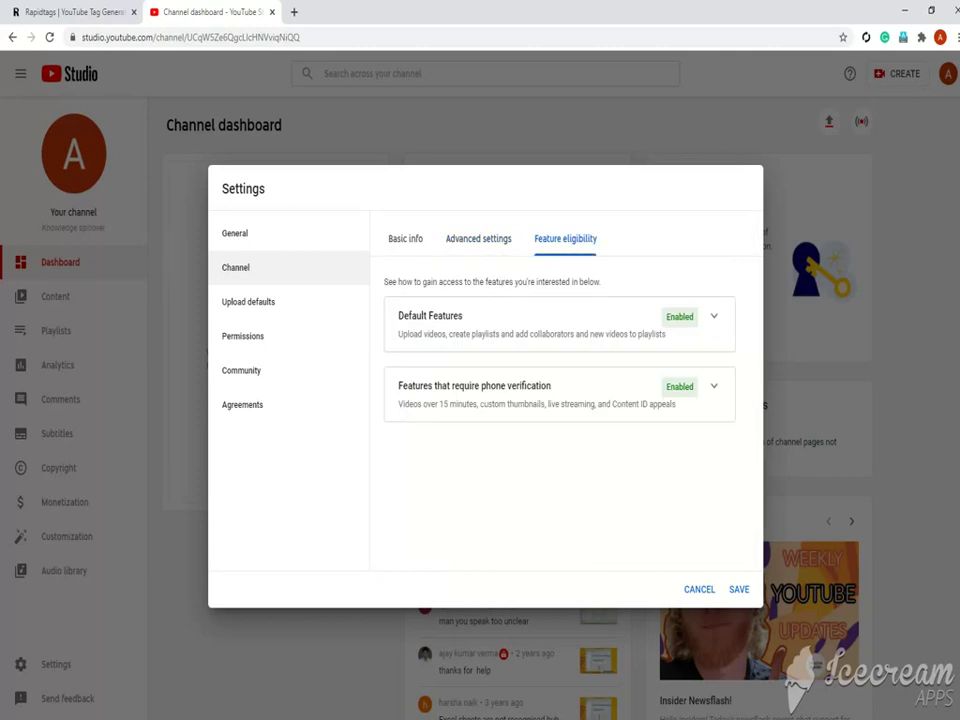
Return to the channel's advanced settings and save the channel settings with the number of subscribers displayed.
left_click(476, 238)
scroll(507, 476, "down", 5)
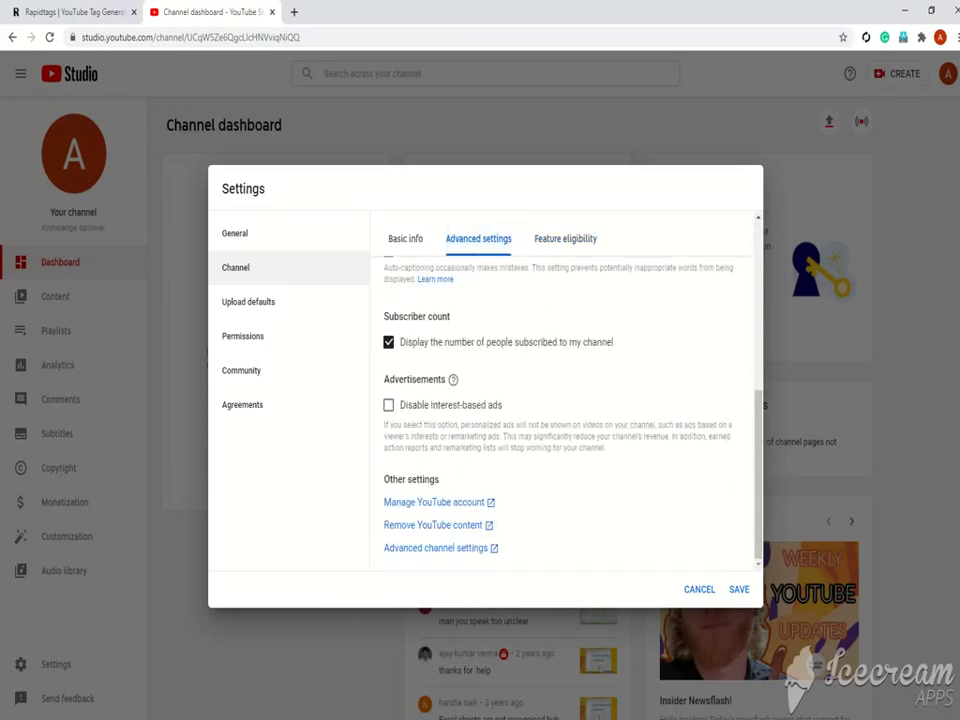
left_click(739, 589)
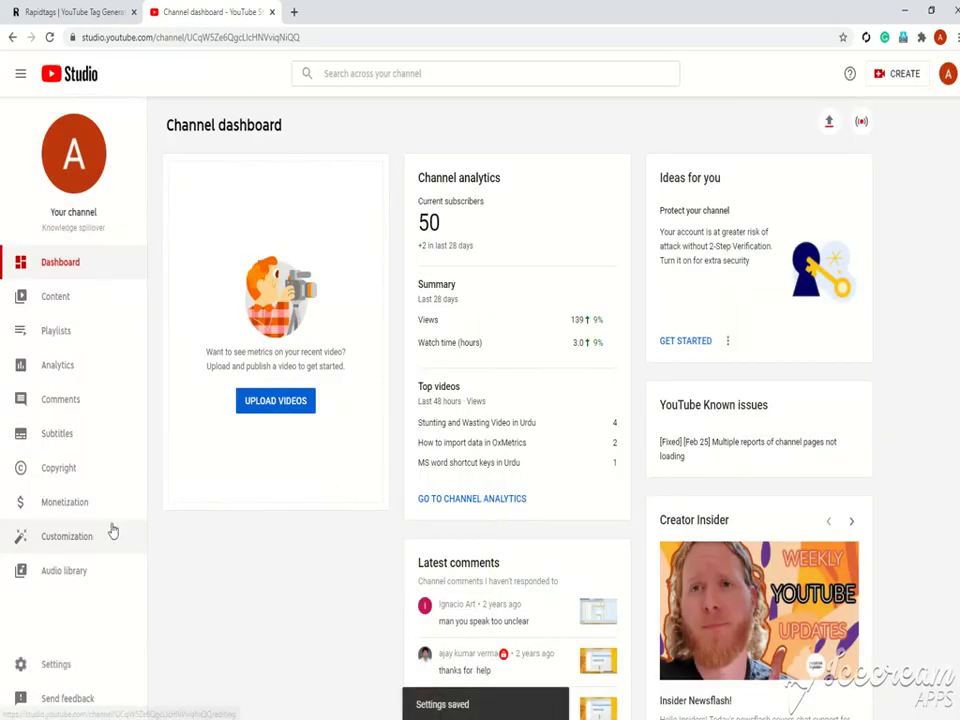
Reopen the channel's advanced settings to check the audience choice, and close the settings unchanged.
left_click(57, 666)
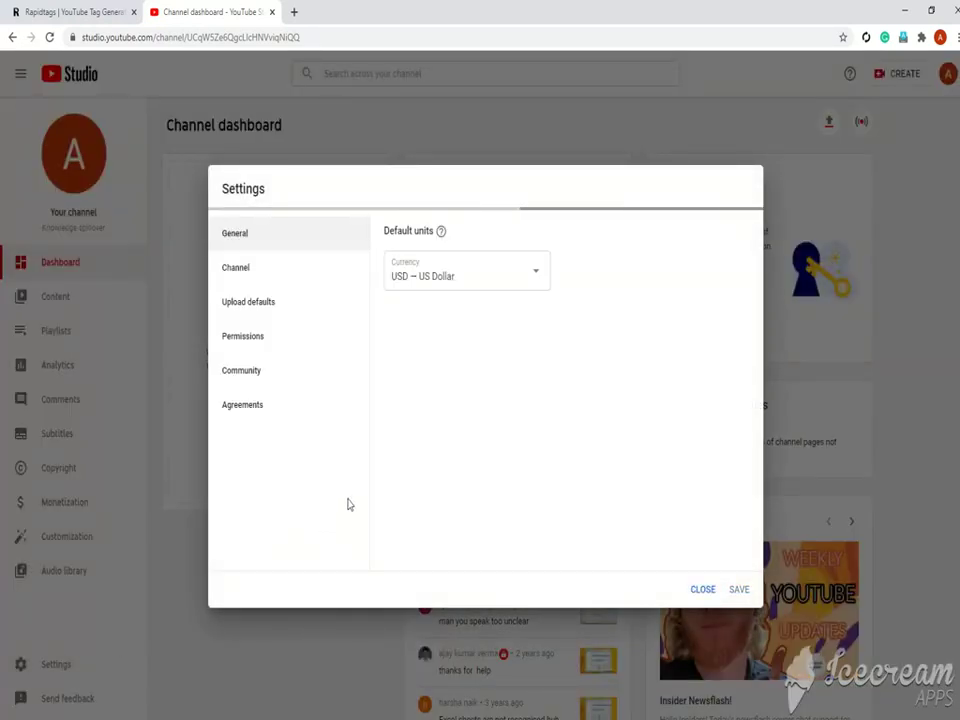
left_click(246, 271)
left_click(475, 245)
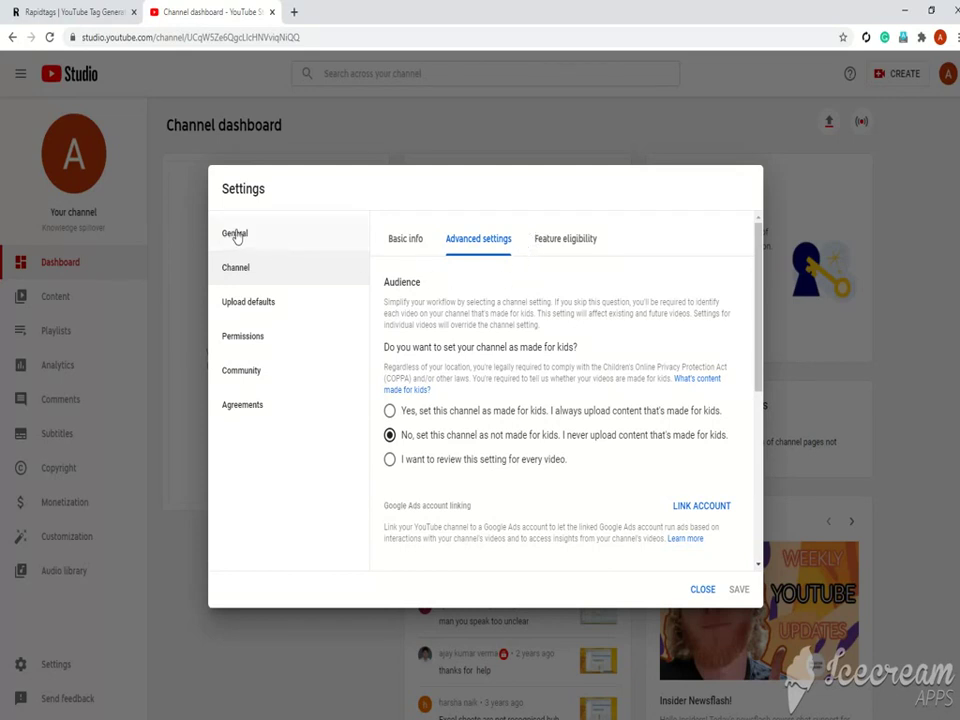
left_click(700, 590)
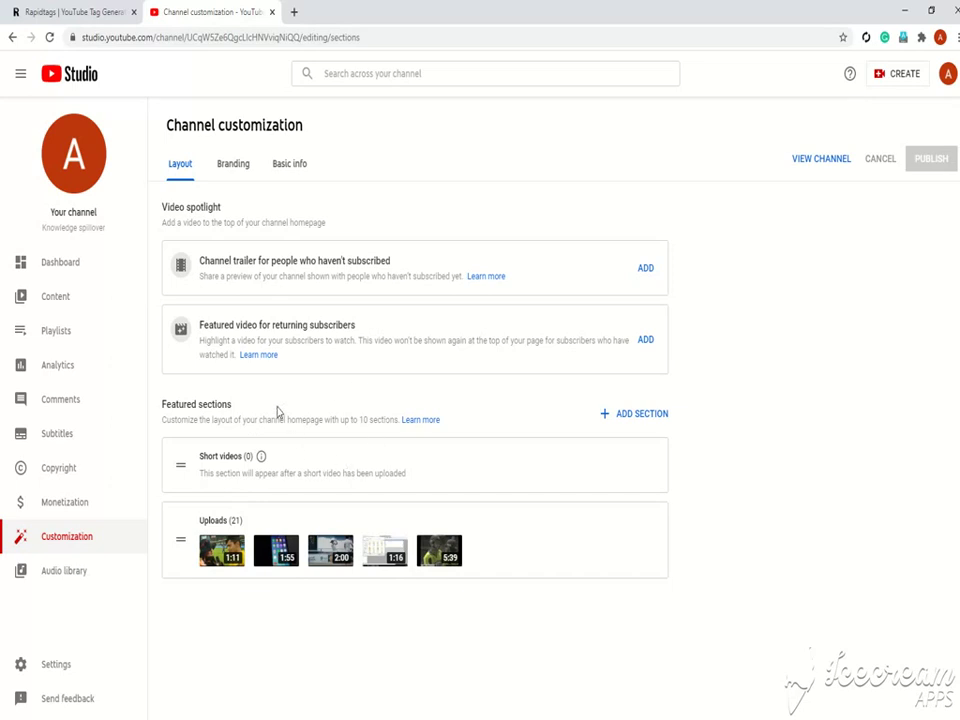
Add the Square-Subscribe-Button-PNG image as the channel's video watermark in the branding, shown for the entire video, and publish the changes.
left_click(241, 170)
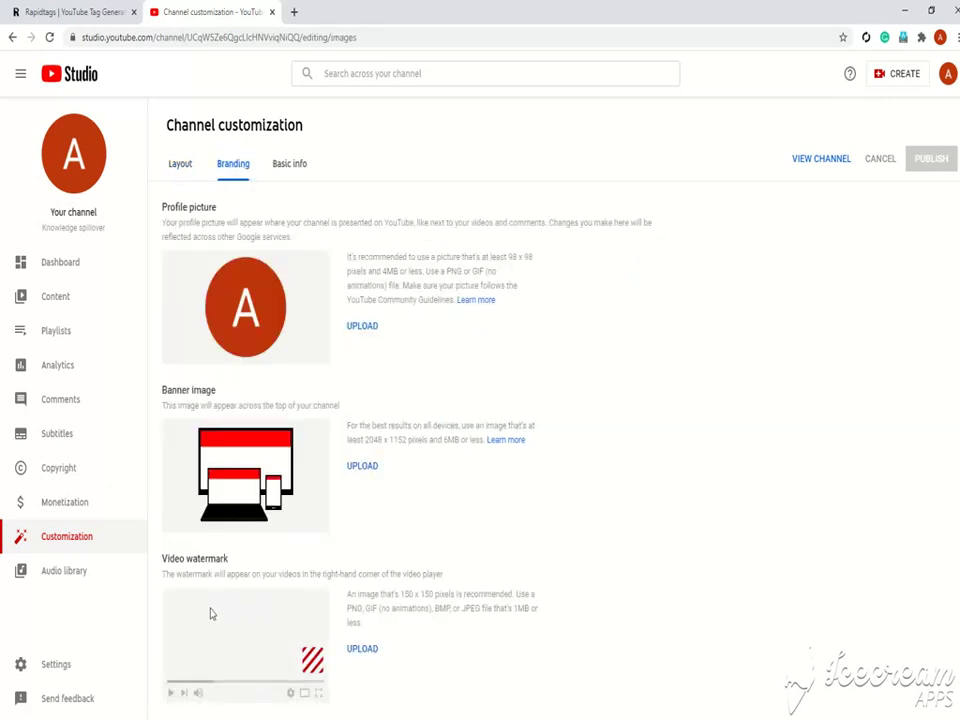
left_click_drag(163, 558, 229, 558)
left_click(229, 558)
left_click(368, 654)
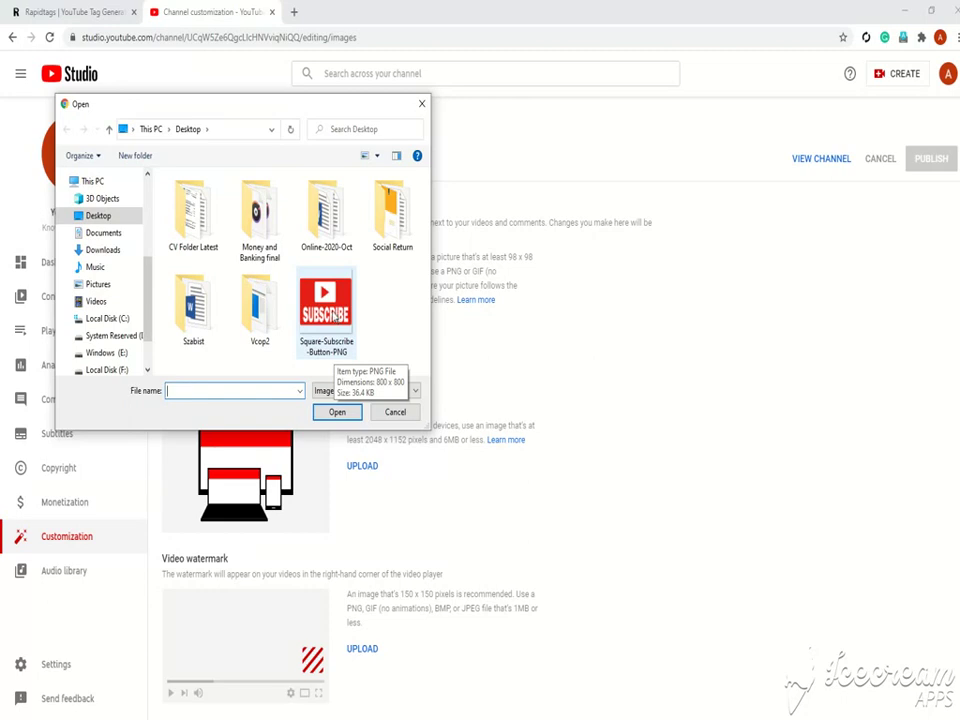
double_click(326, 310)
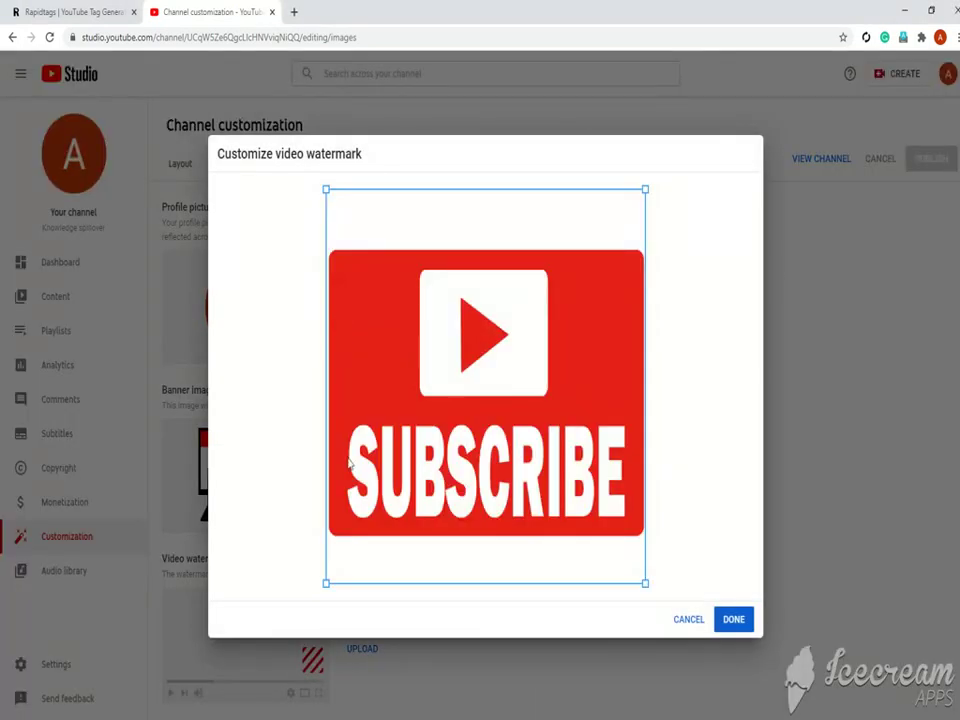
left_click(734, 621)
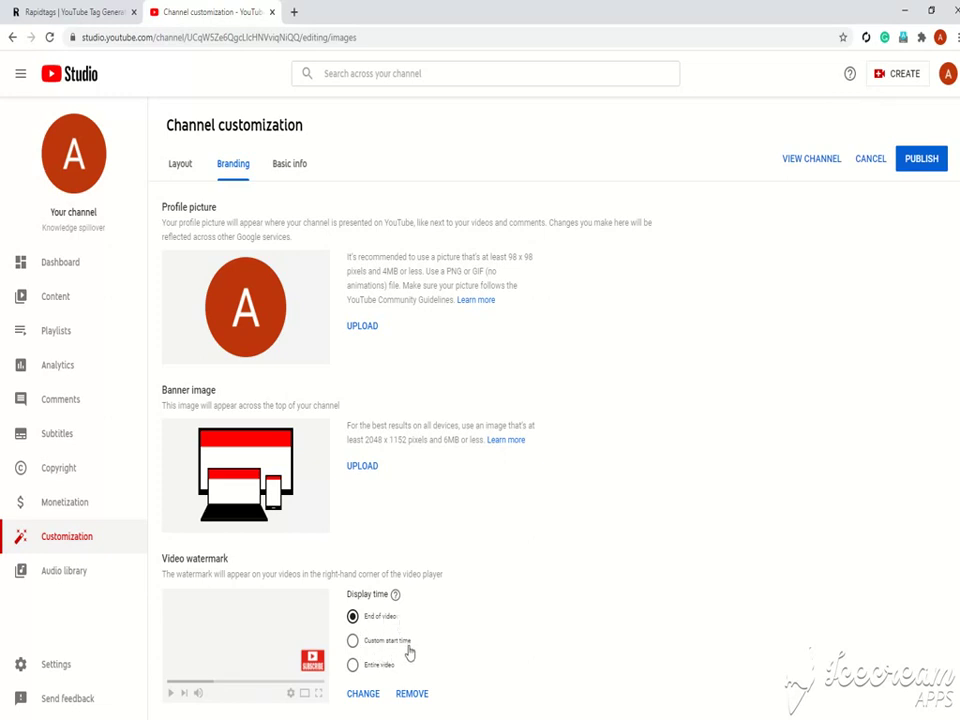
left_click(354, 667)
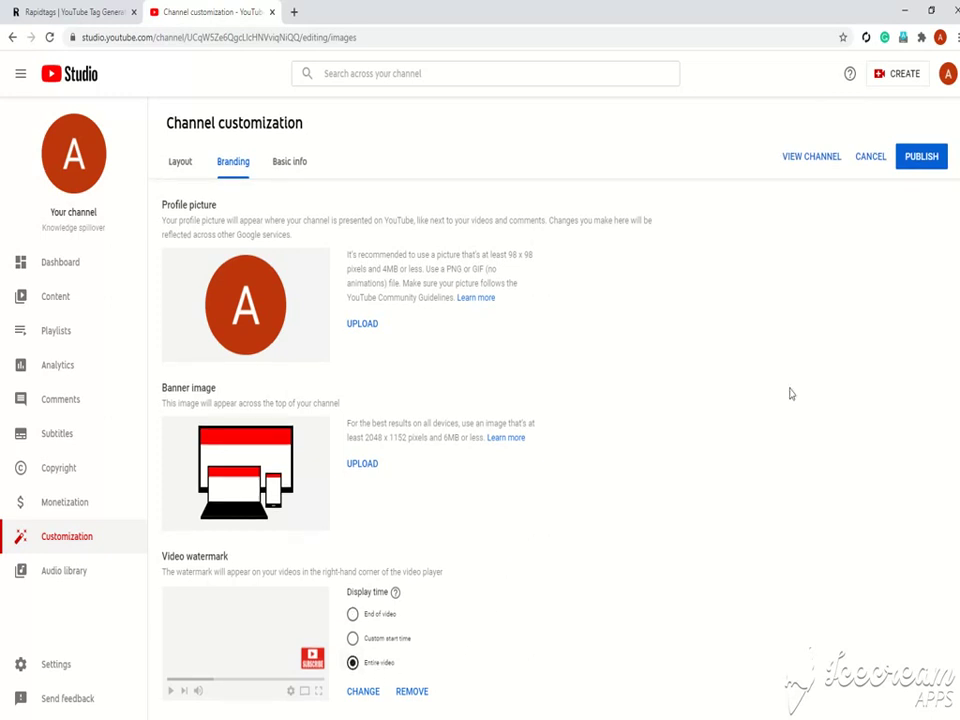
left_click(923, 158)
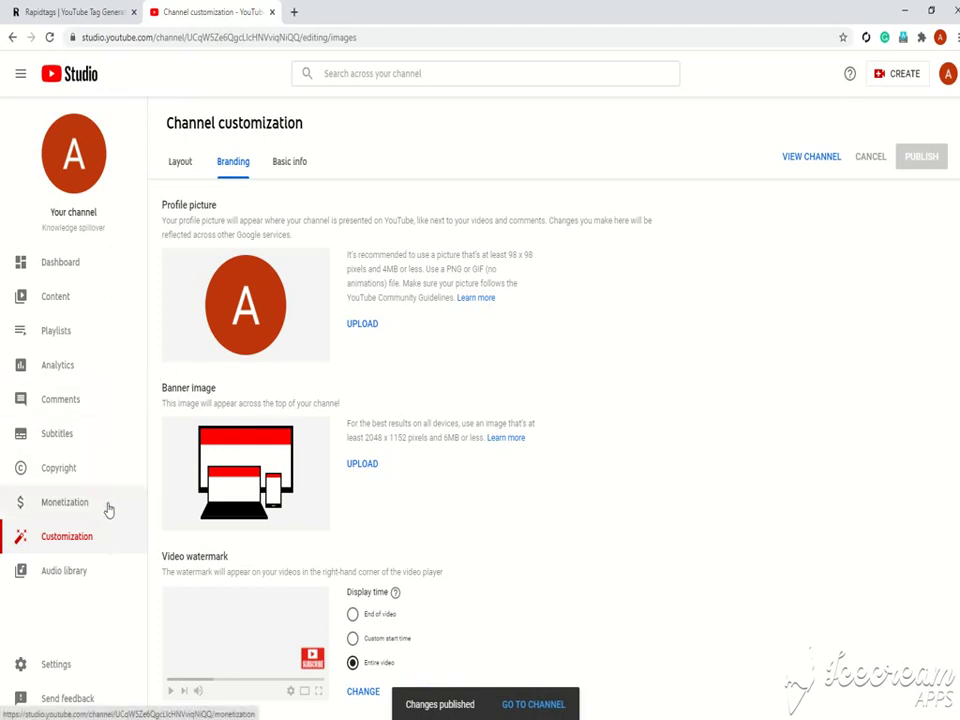
Set the default visibility for uploads to Unlisted in the upload defaults' basic info.
left_click(66, 666)
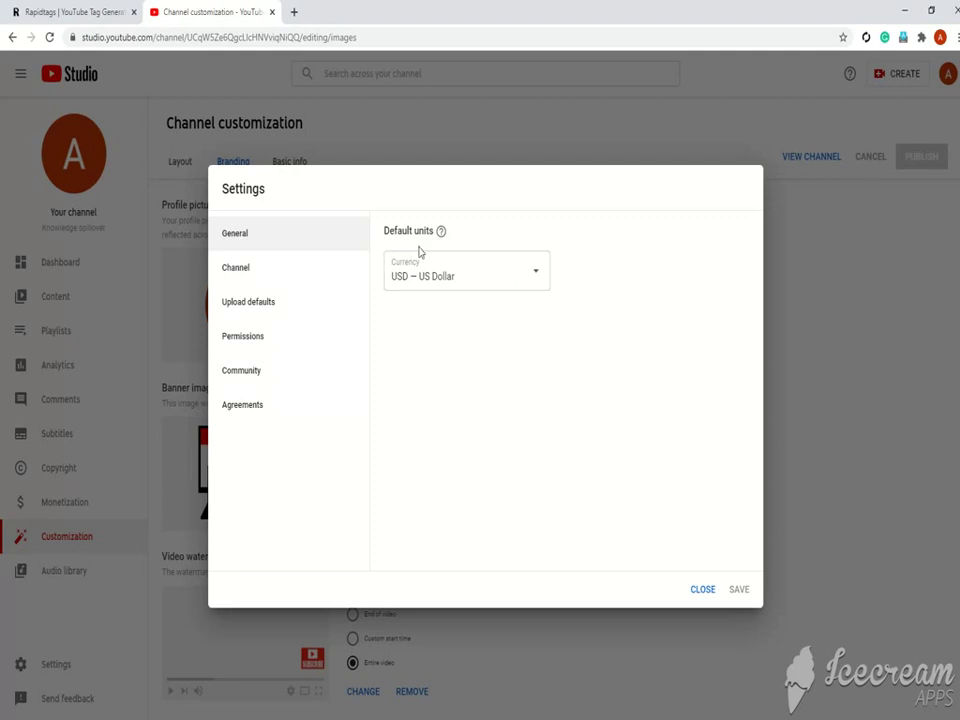
left_click(247, 305)
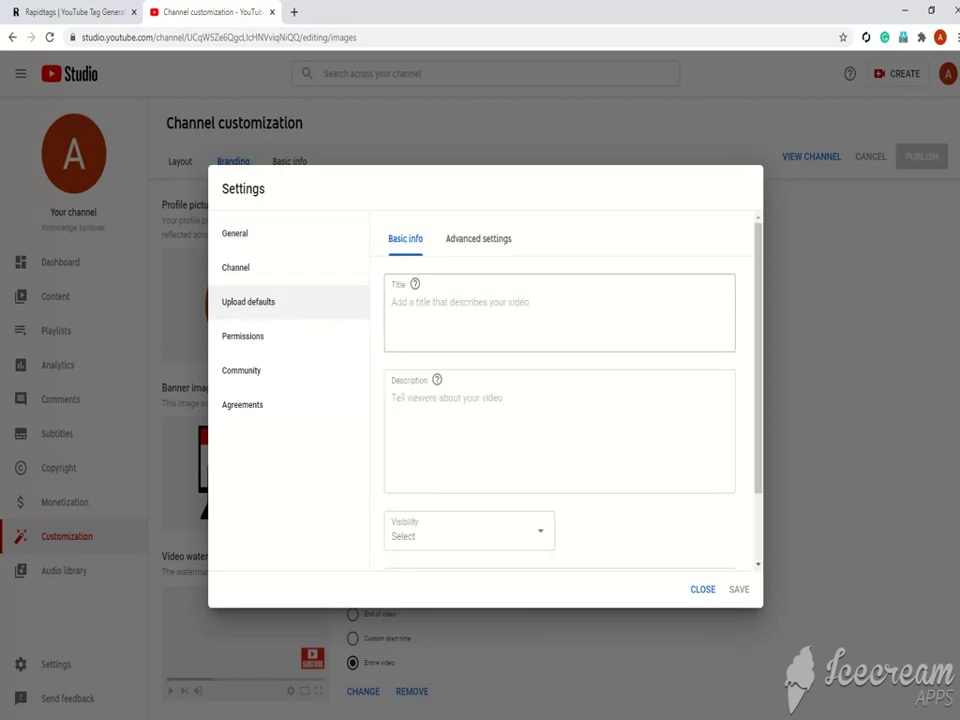
left_click(560, 312)
left_click(560, 430)
scroll(485, 440, "down", 1)
left_click(485, 440)
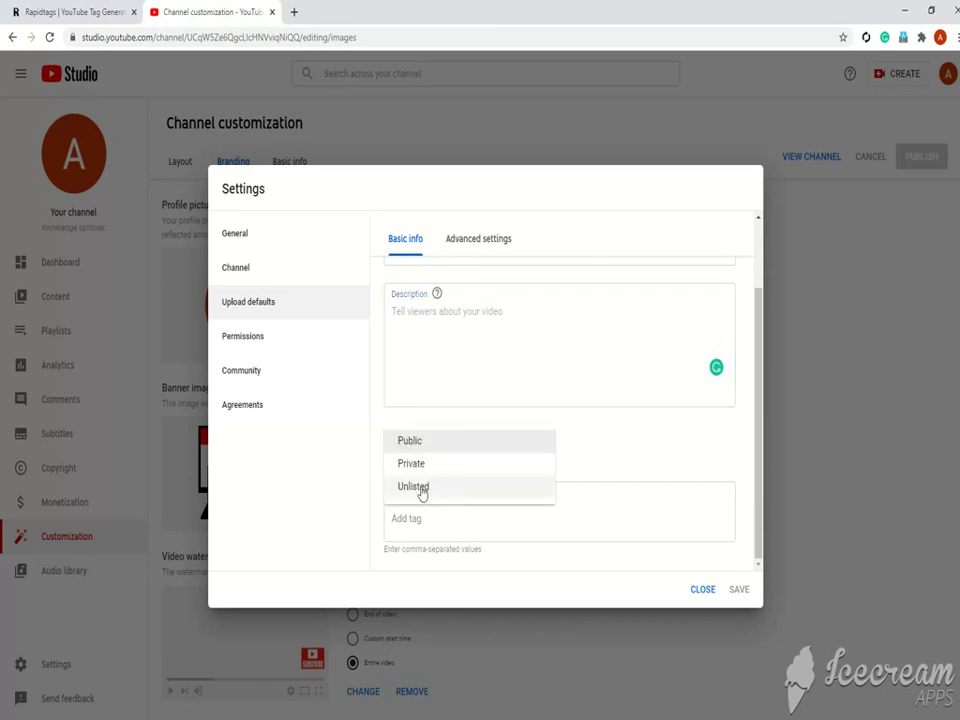
left_click(482, 490)
Switch to Rapidtags to copy the impact-of-education tags, and paste them into the upload default tags in YouTube Studio.
left_click(590, 515)
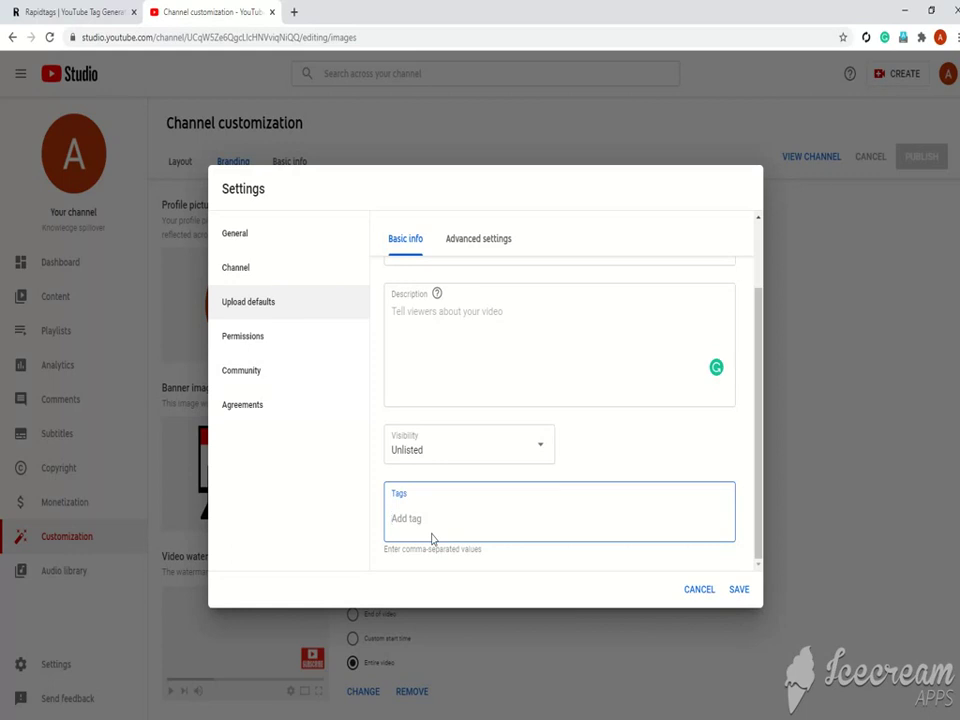
left_click(95, 12)
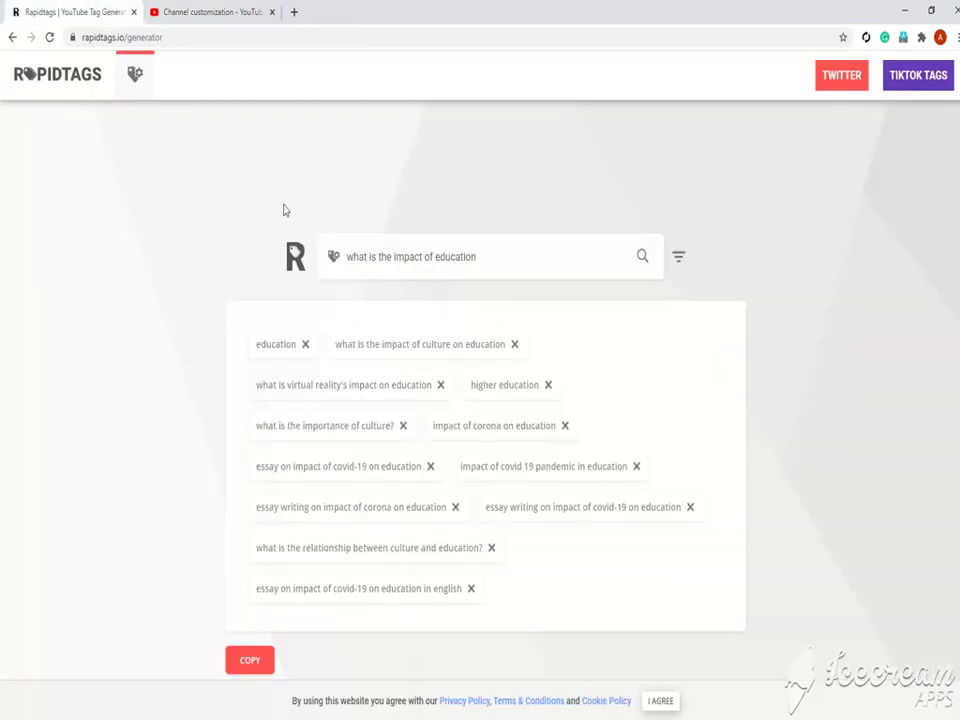
left_click(252, 664)
left_click(205, 12)
key("ctrl+v")
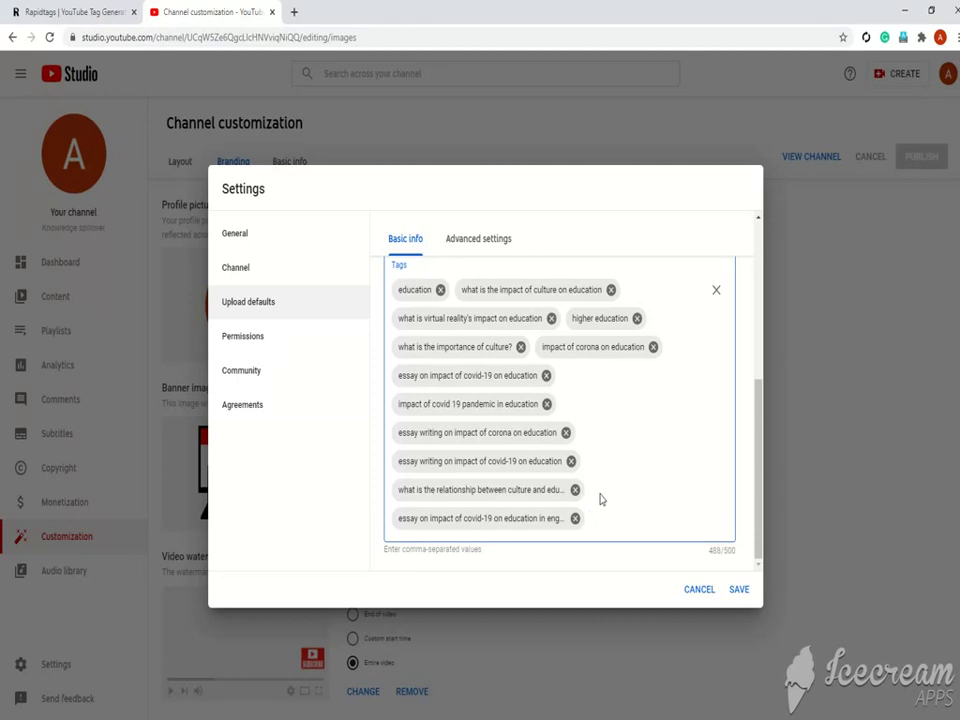
Review the upload defaults' basic info, going over the tags, visibility, description and title fields.
scroll(602, 478, "up", 3)
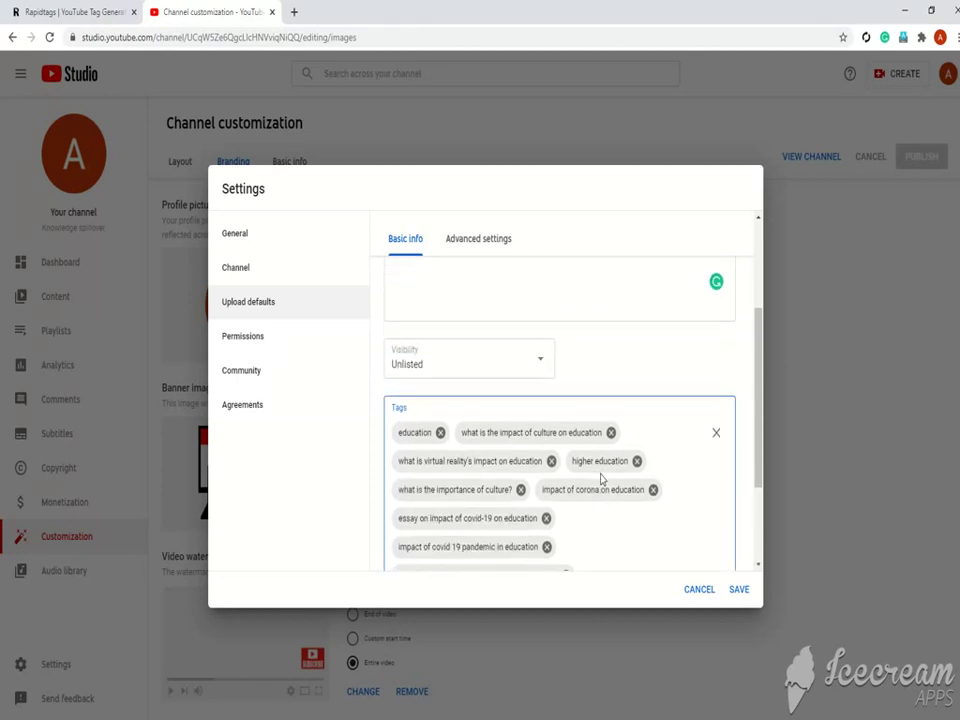
scroll(602, 478, "up", 3)
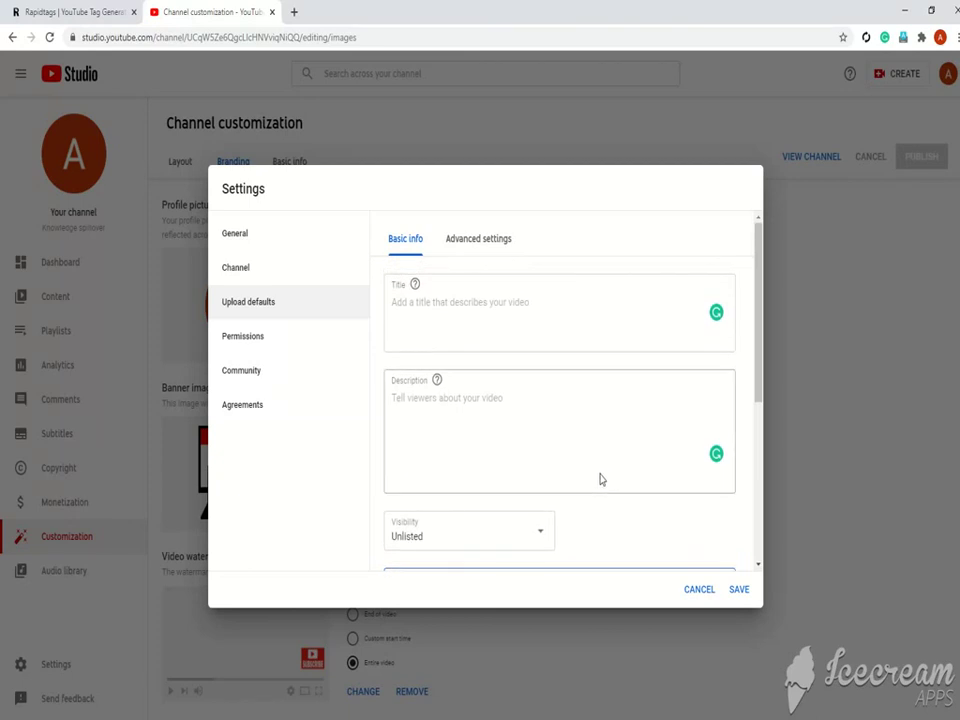
scroll(561, 454, "down", 2)
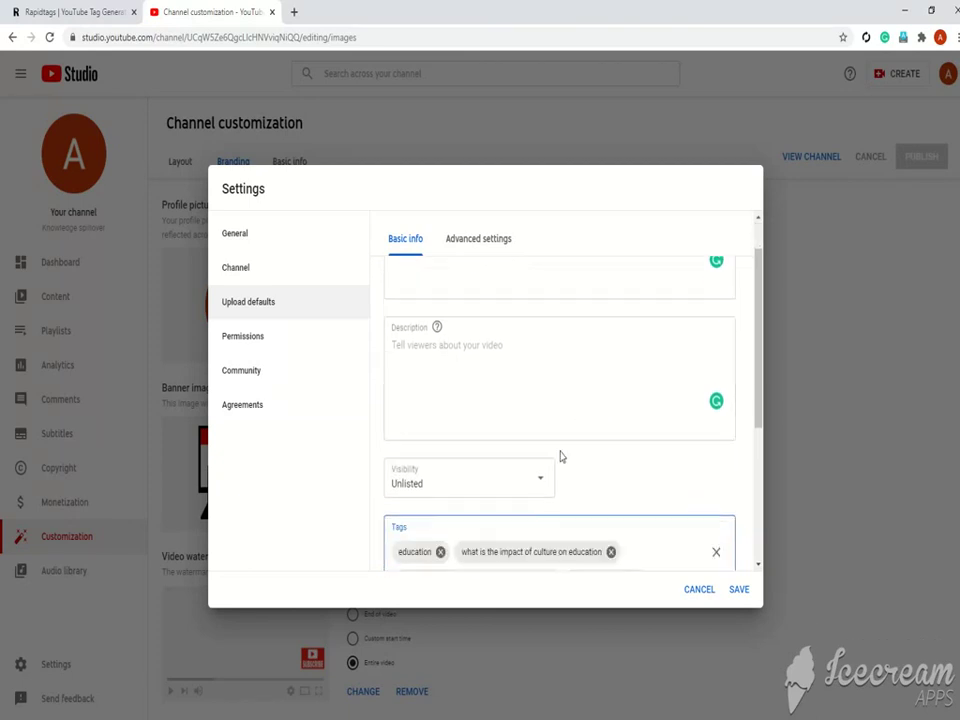
left_click(510, 416)
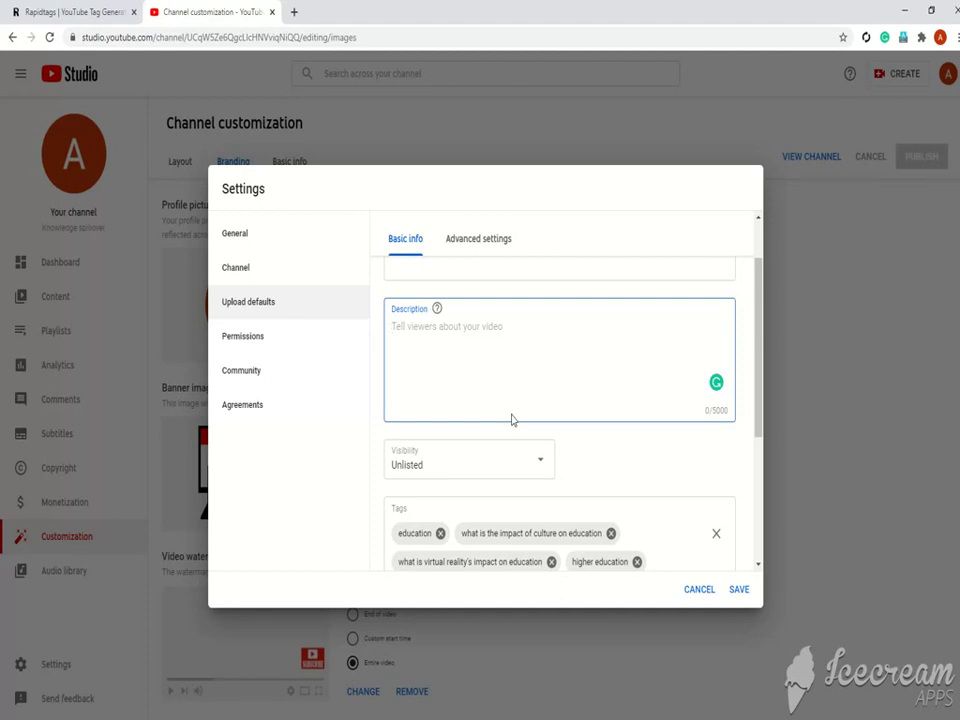
scroll(511, 419, "up", 2)
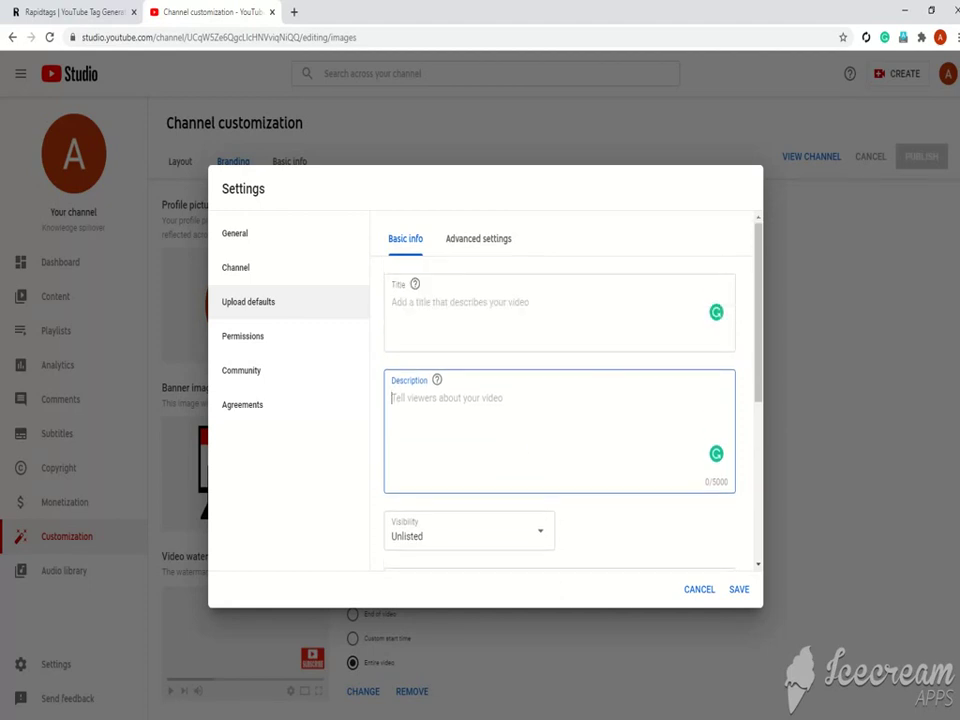
left_click(450, 305)
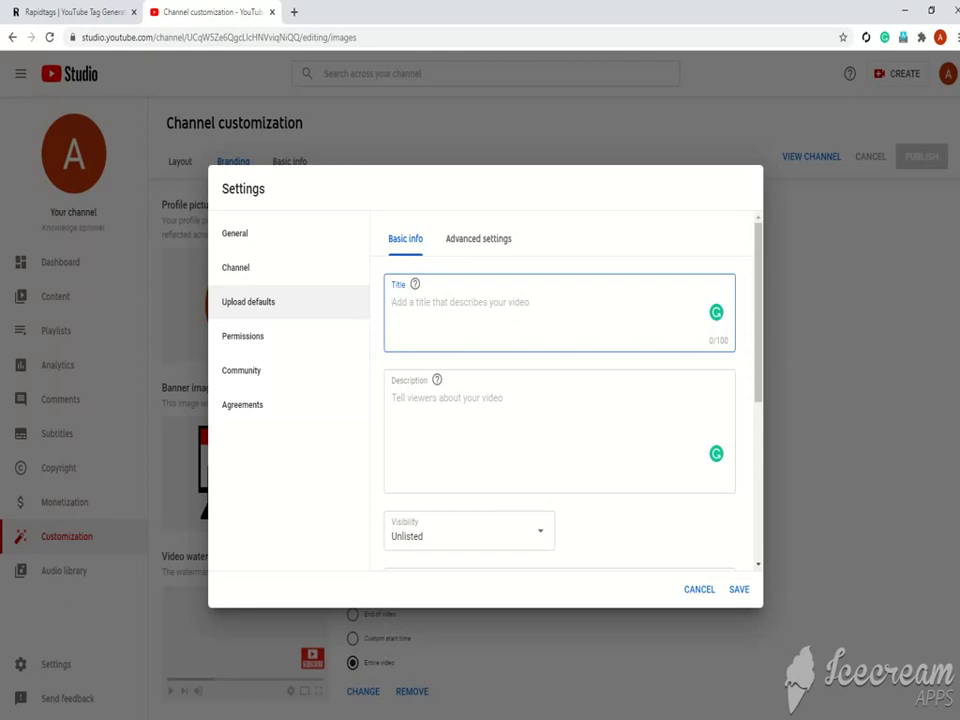
Set the default video category to People & Blogs in the upload defaults' advanced settings.
left_click(480, 246)
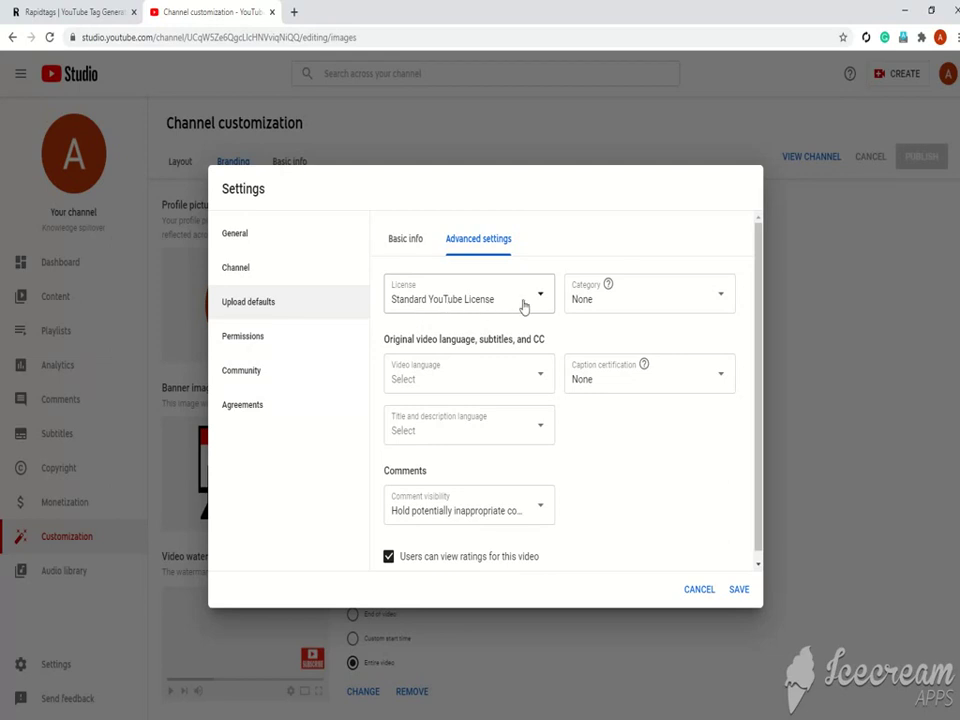
left_click(648, 300)
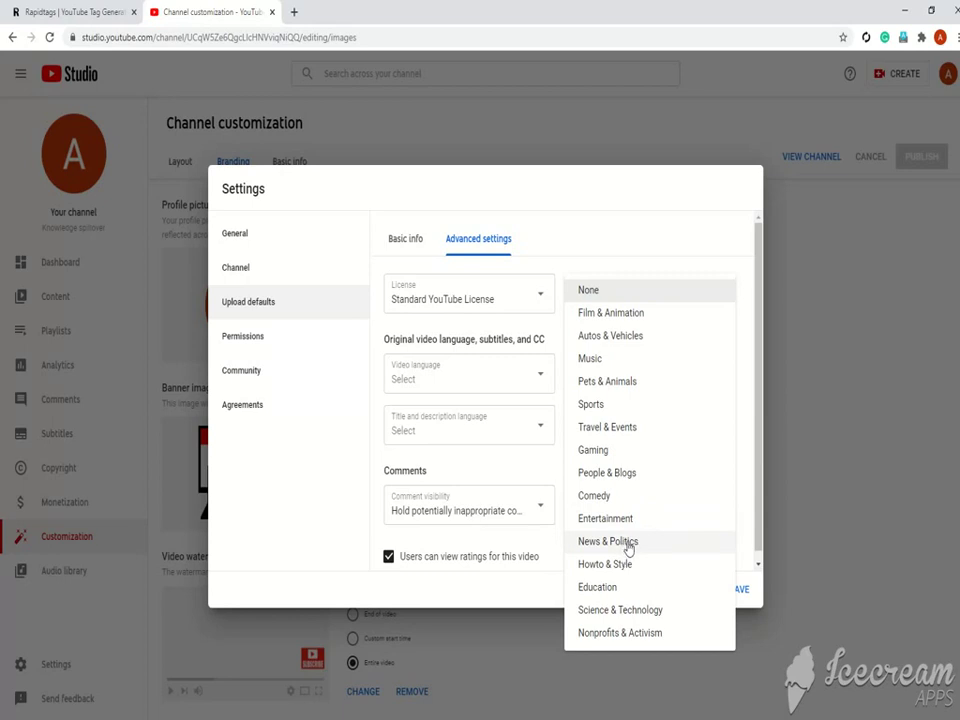
left_click(617, 479)
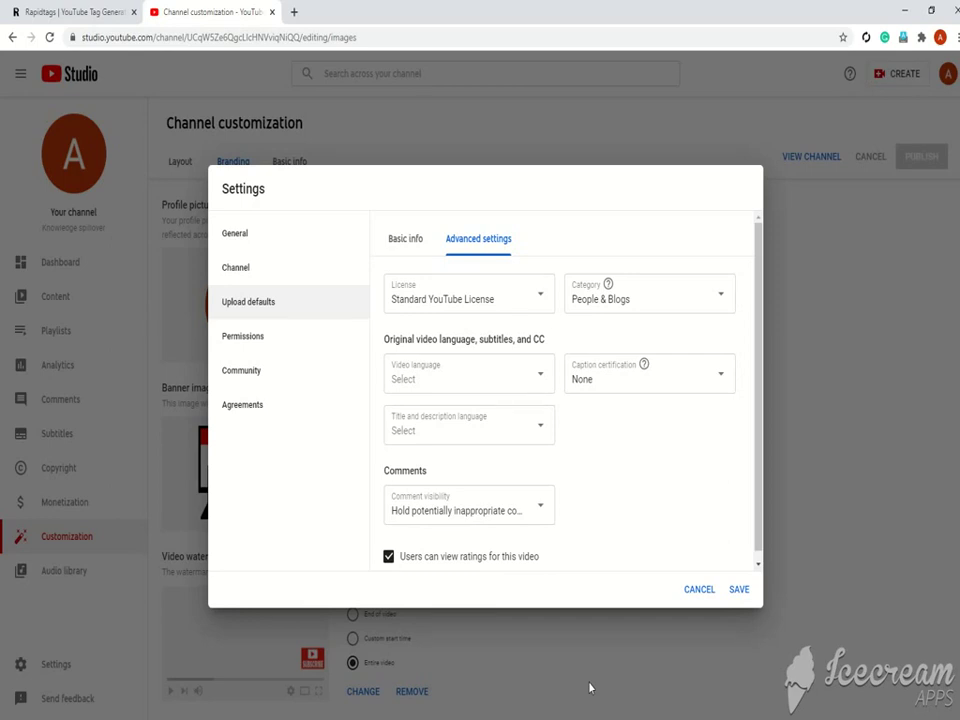
Set the video language to Urdu and the caption certification to content not aired on U.S. television with captions since September 30, 2012.
left_click(496, 377)
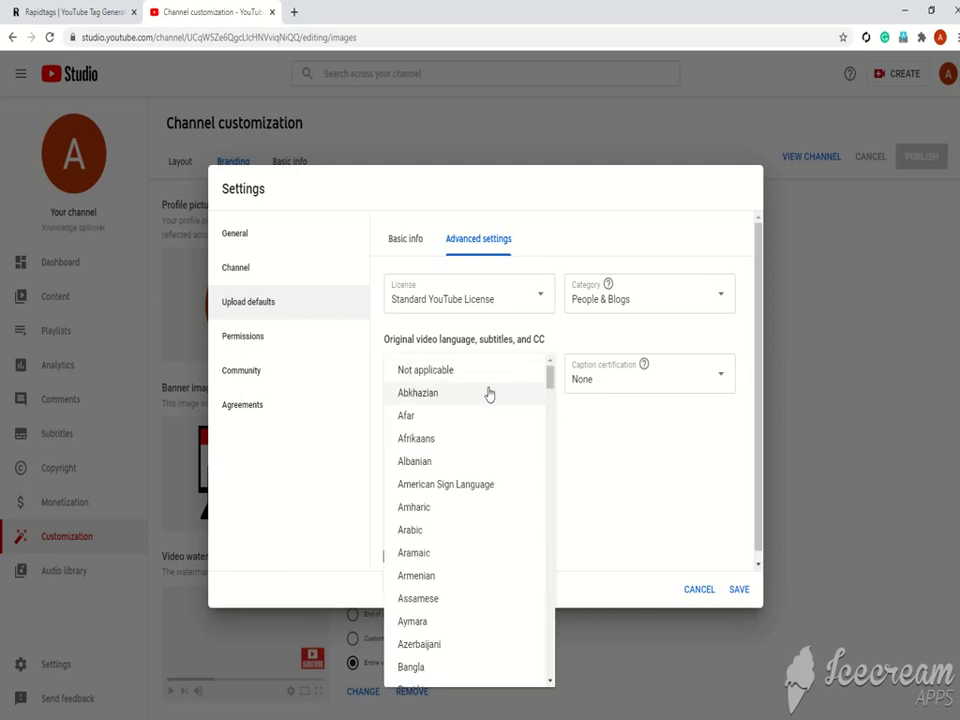
scroll(482, 444, "down", 14)
scroll(476, 478, "down", 10)
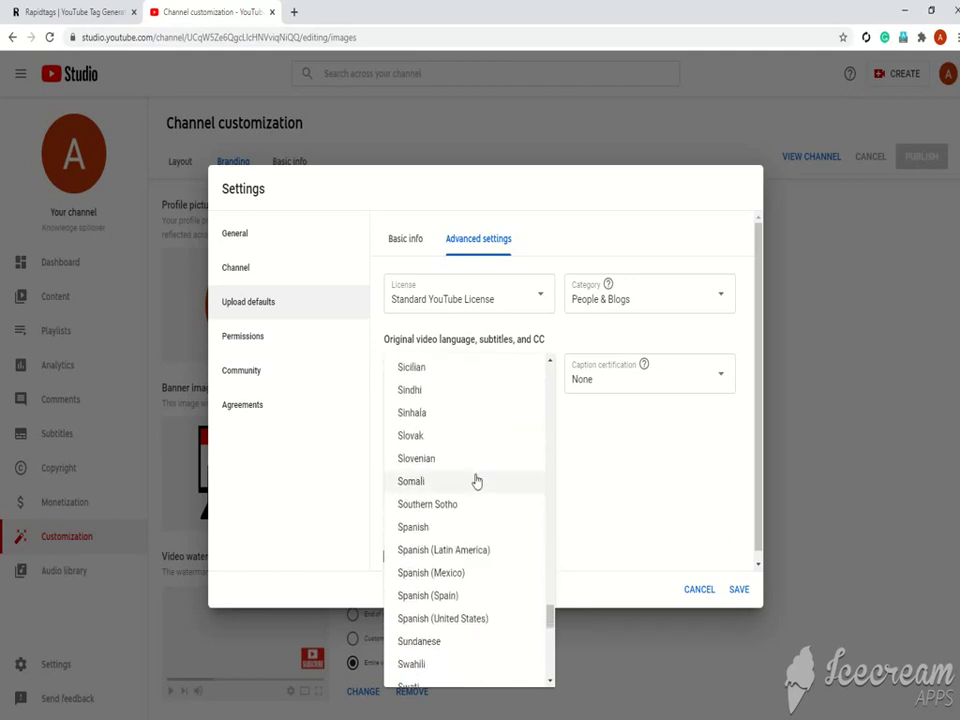
scroll(476, 481, "down", 7)
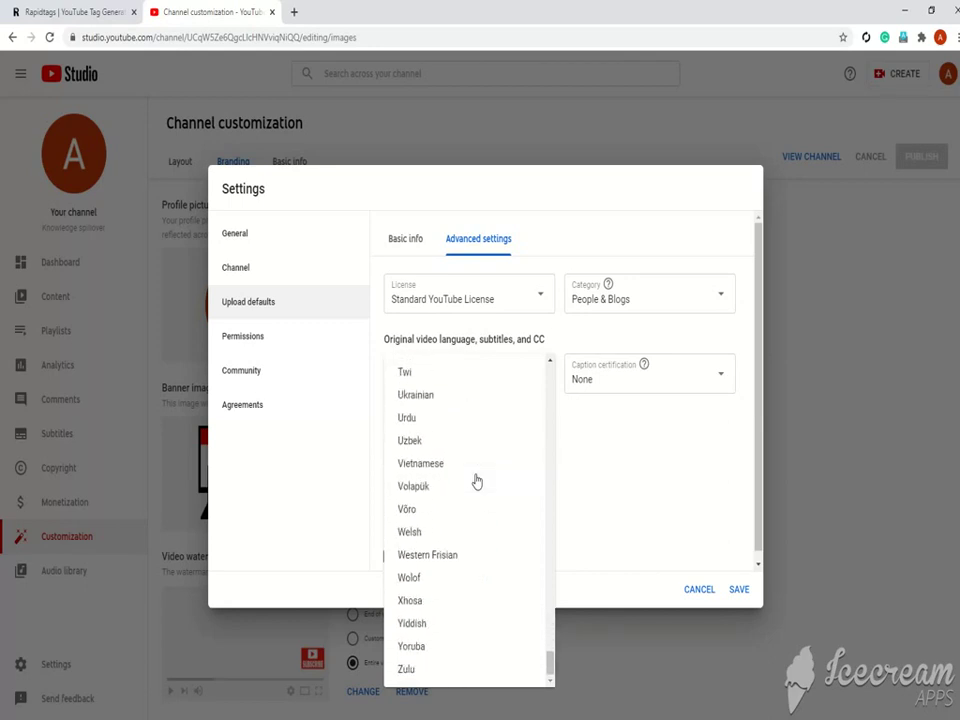
left_click(417, 424)
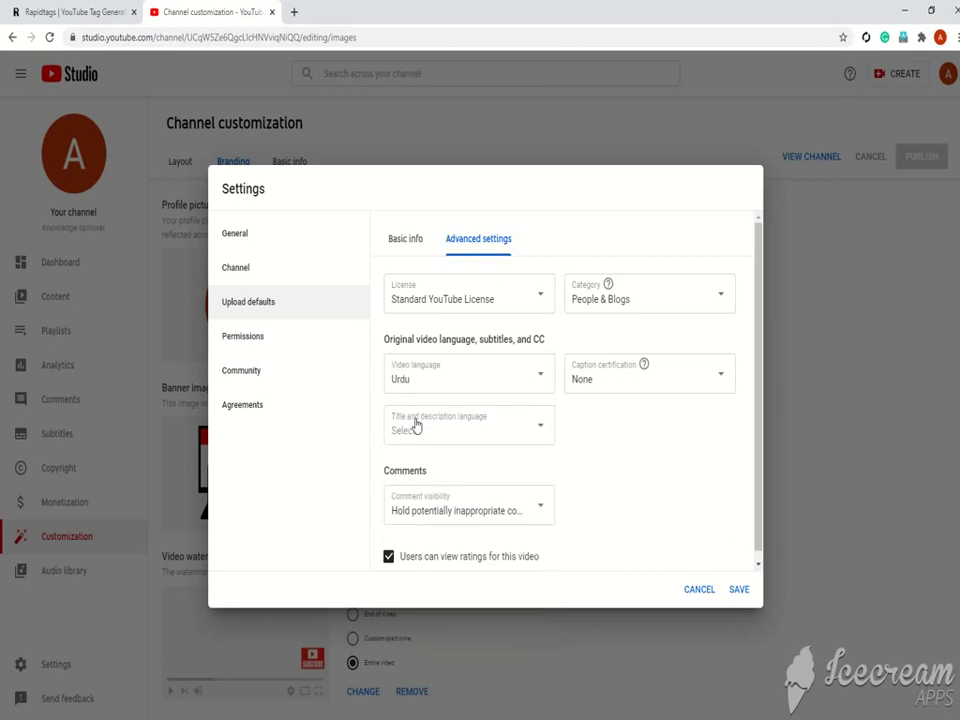
left_click(619, 382)
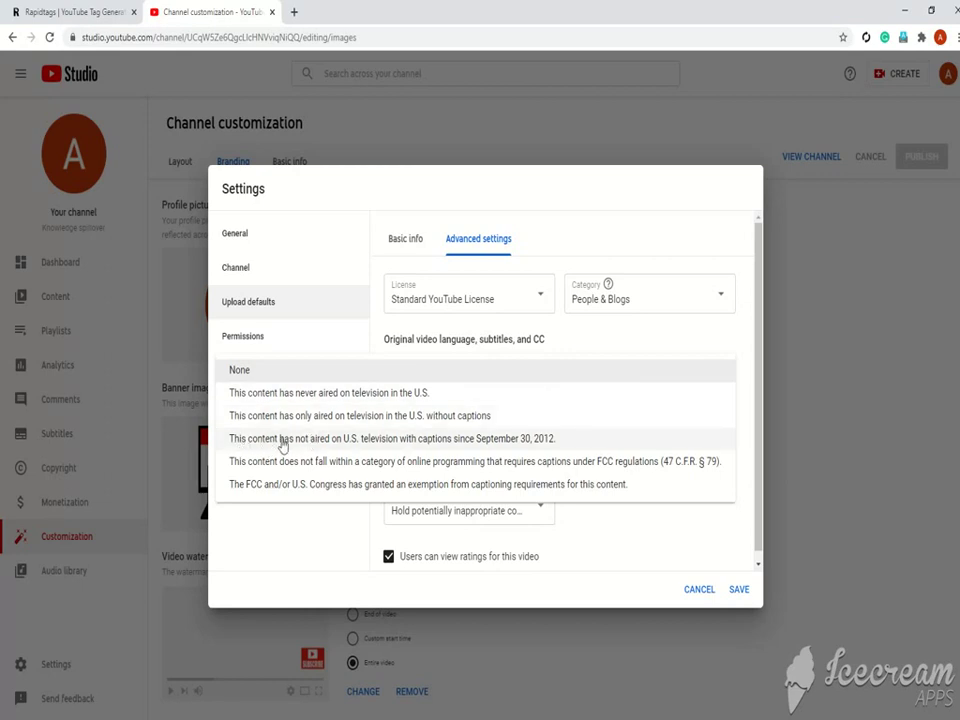
left_click(380, 445)
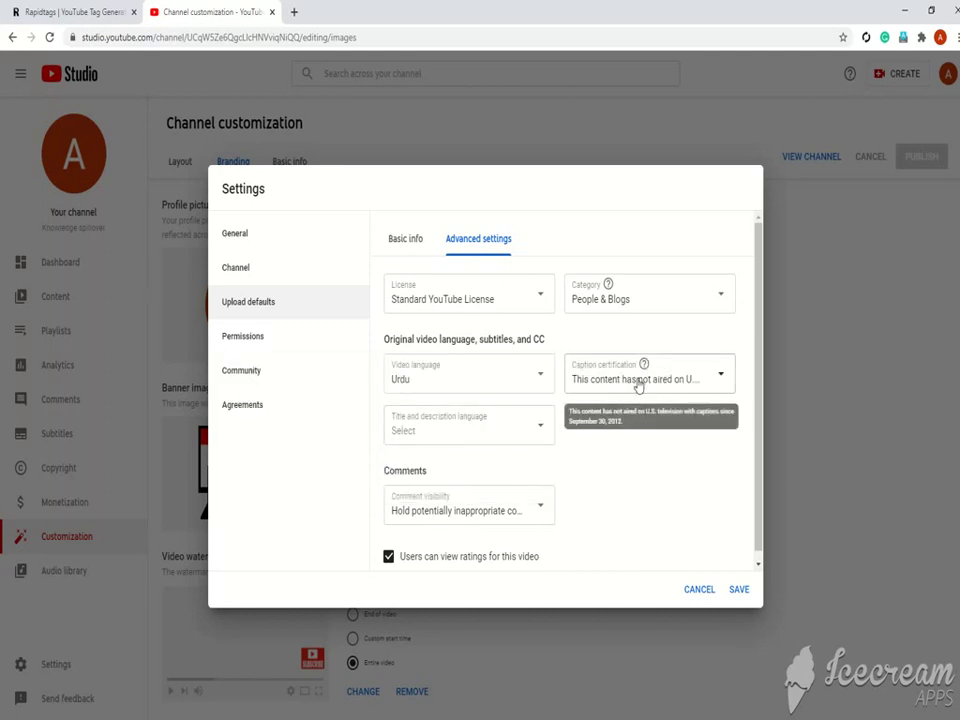
Set the default comment visibility to allow all comments, keeping viewers' access to video ratings enabled in the upload defaults.
left_click(521, 428)
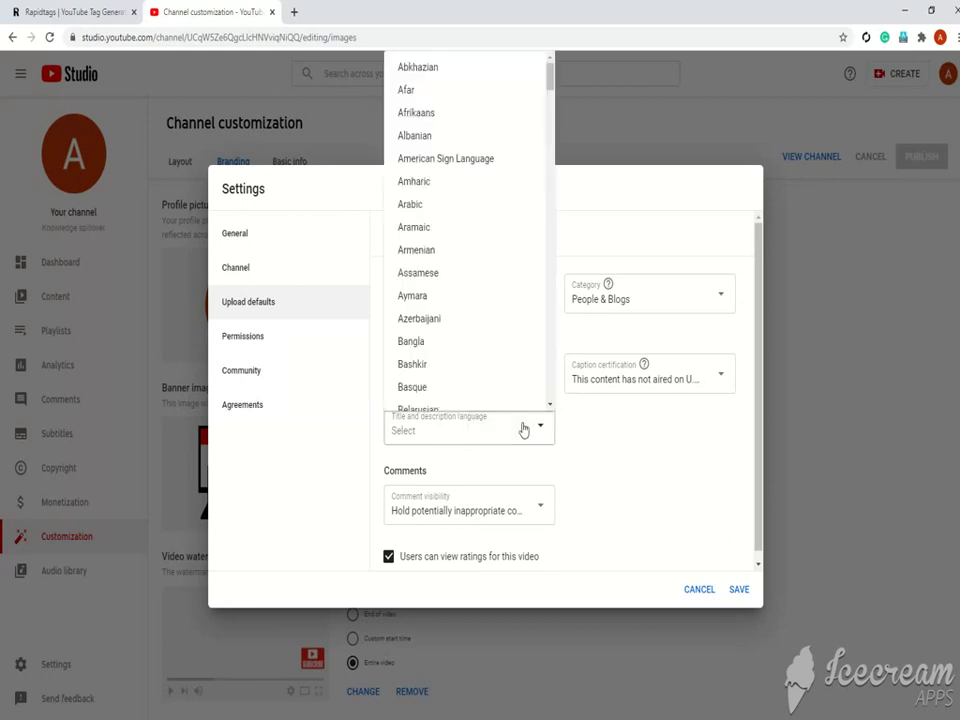
left_click(603, 451)
scroll(577, 497, "down", 1)
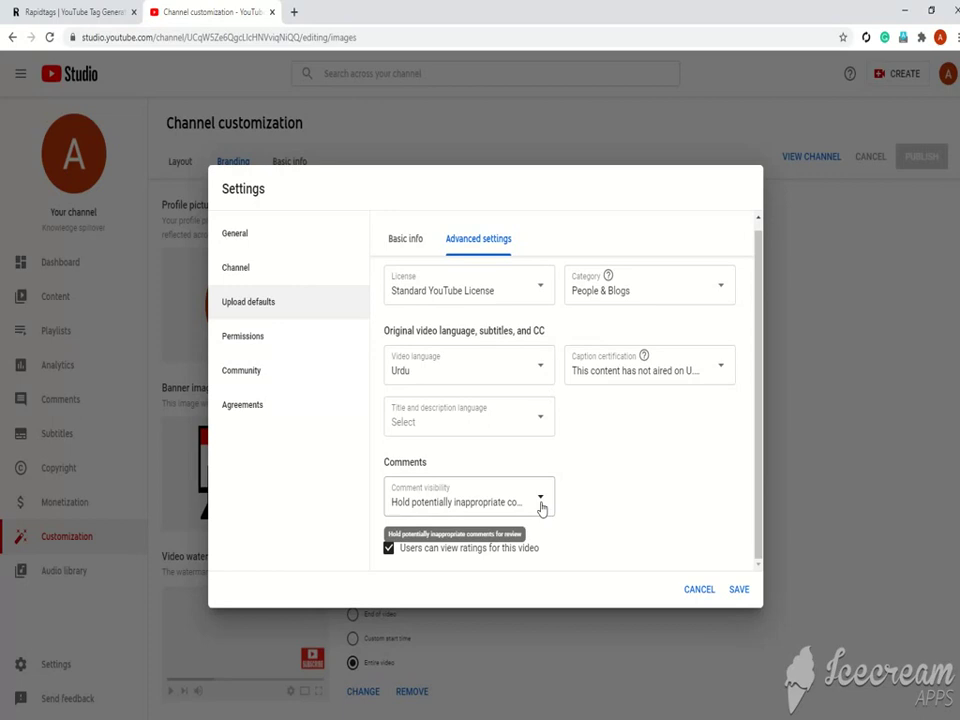
left_click(541, 500)
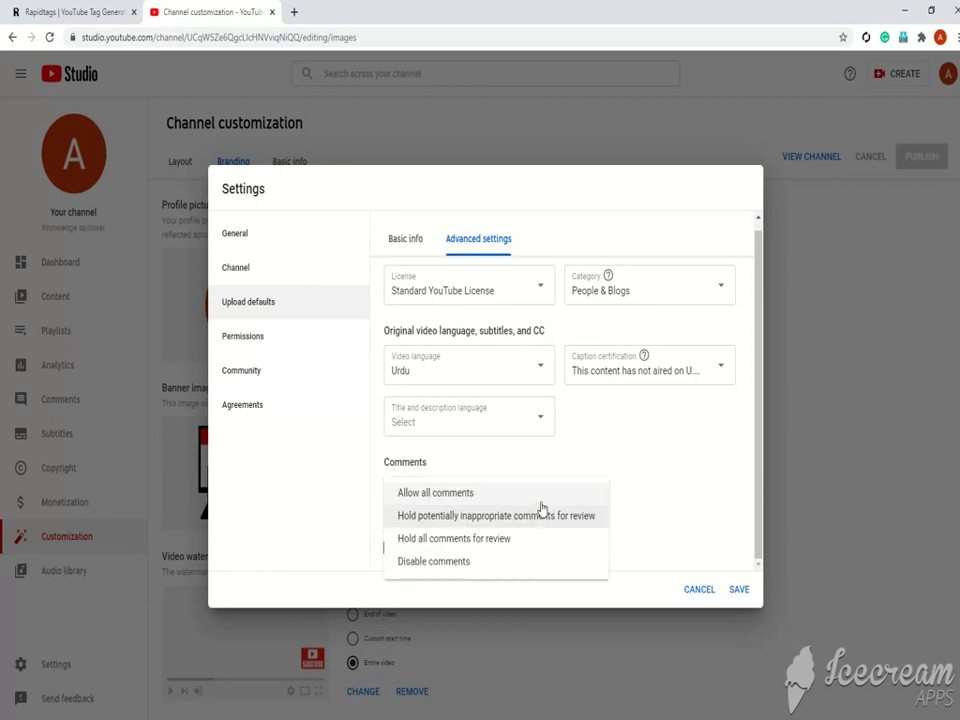
left_click(442, 495)
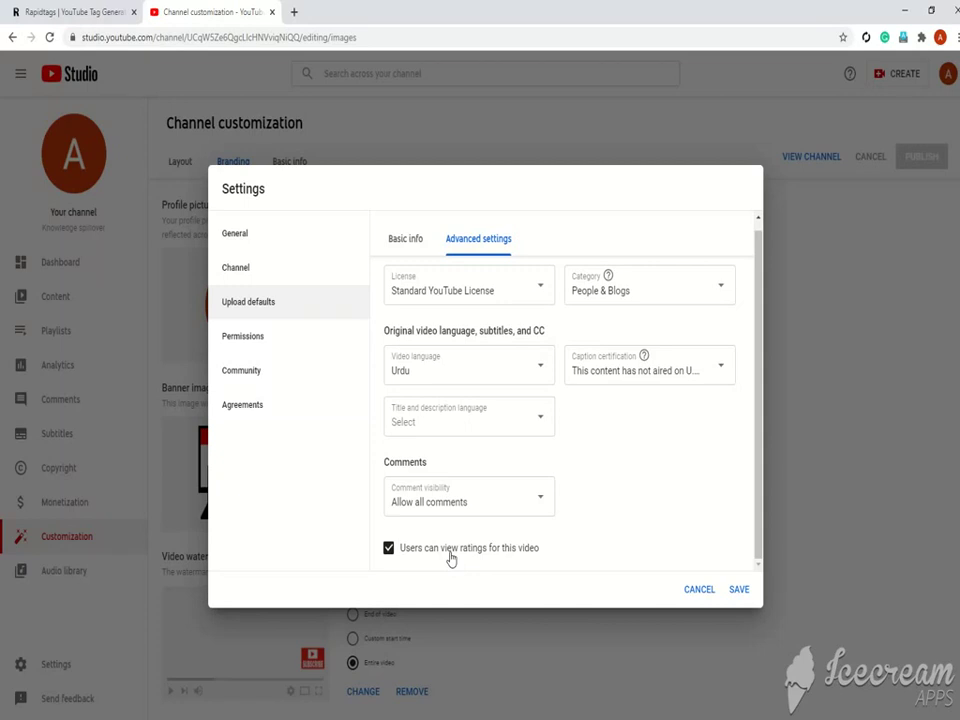
left_click(388, 550)
left_click(389, 548)
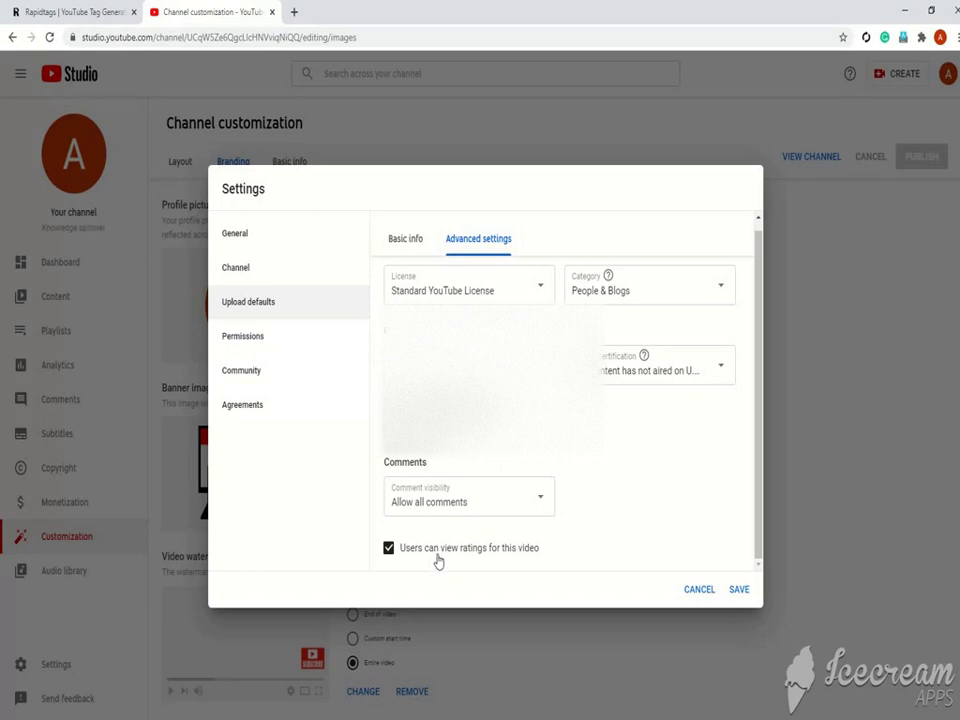
Review the channel's permissions, community filters and defaults, and agreements, and save the settings.
left_click(247, 342)
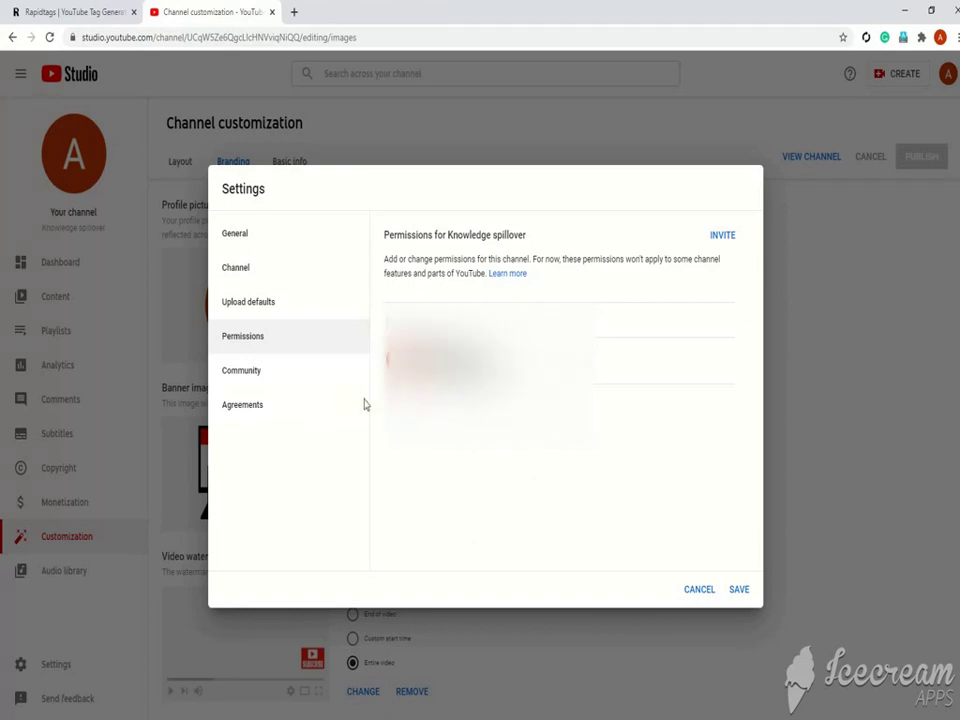
left_click(236, 370)
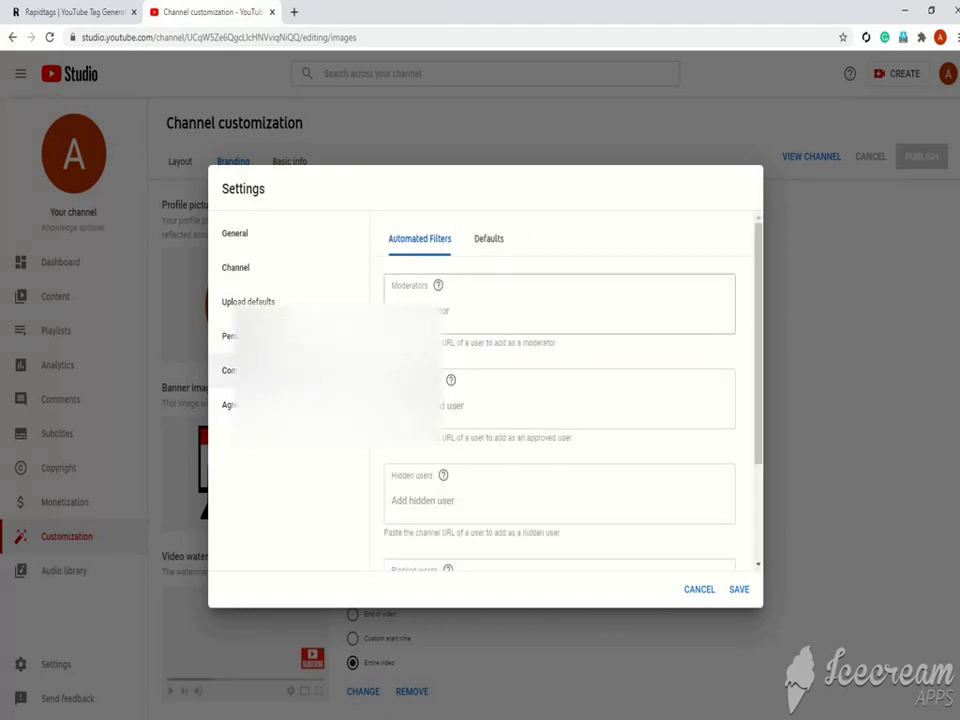
scroll(489, 429, "down", 3)
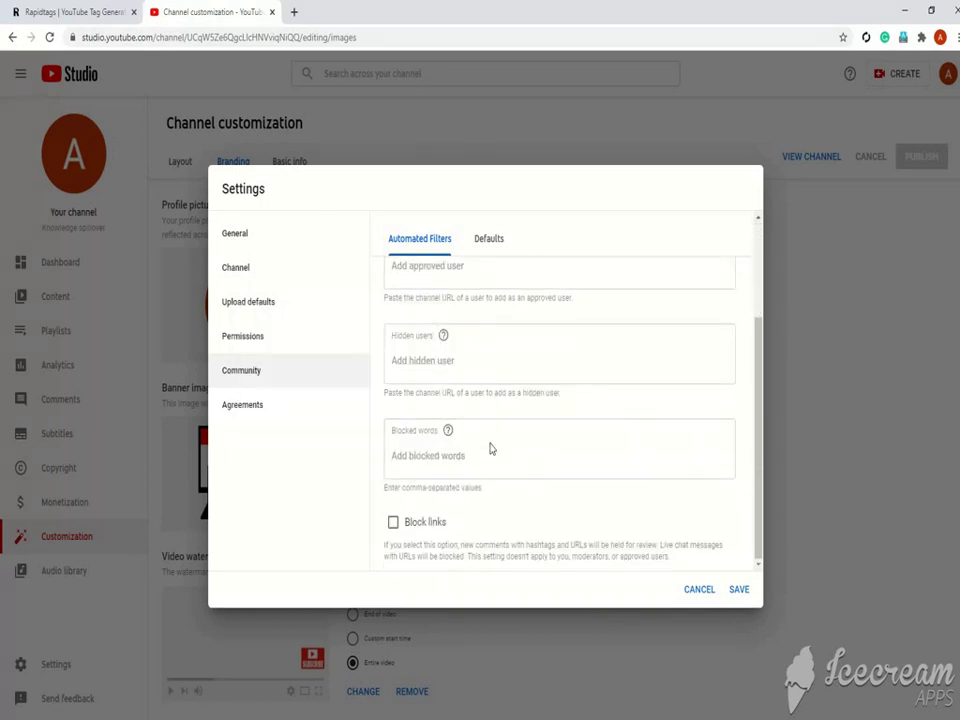
scroll(501, 484, "up", 3)
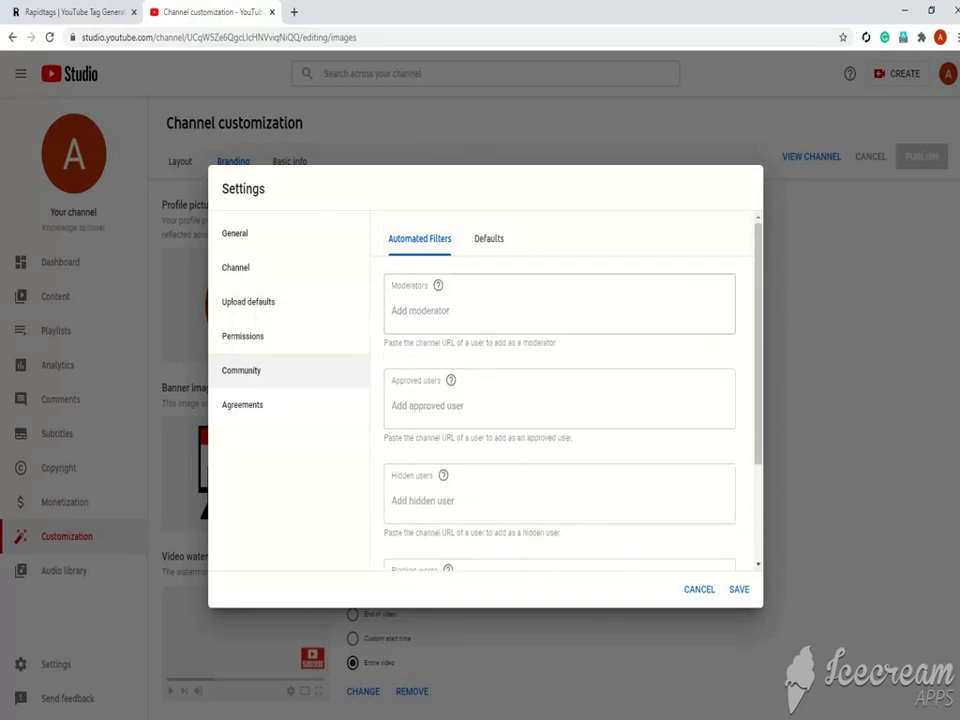
left_click(492, 243)
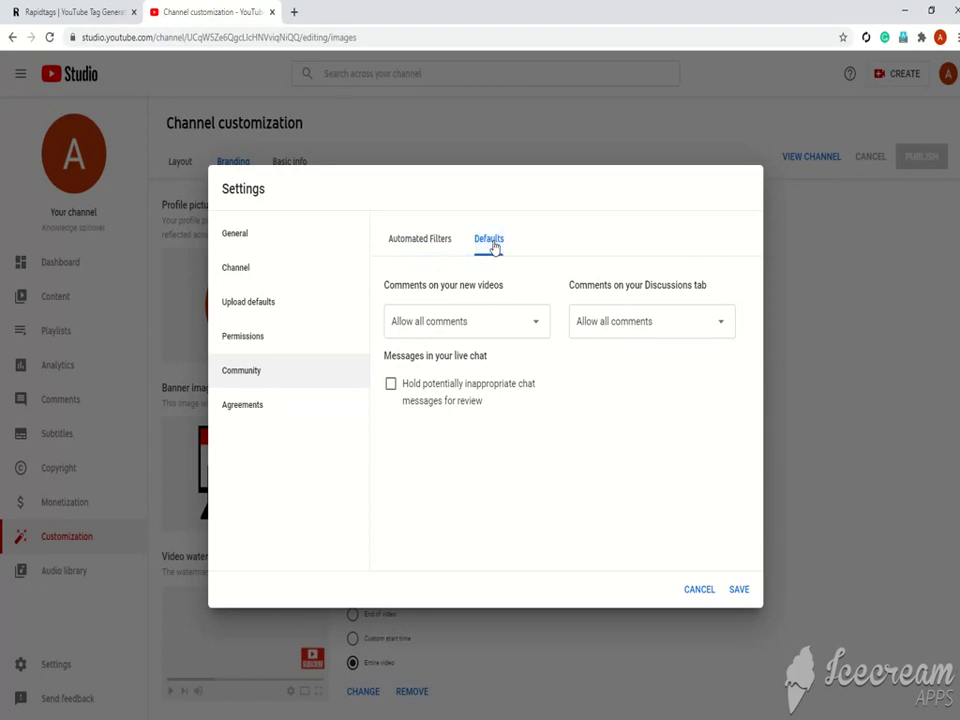
left_click(245, 410)
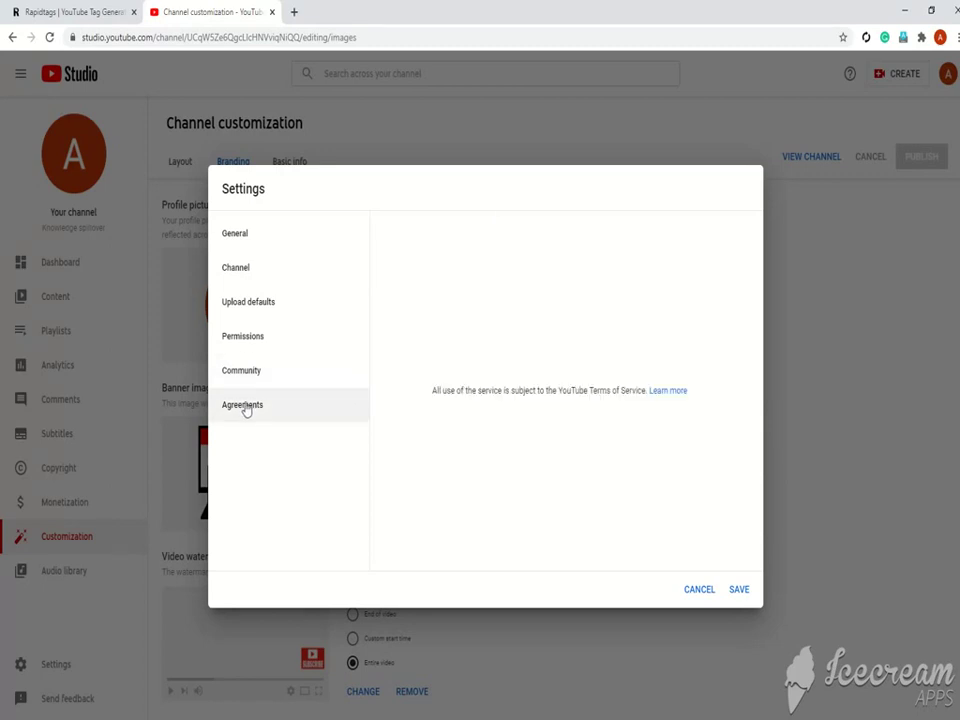
left_click(737, 596)
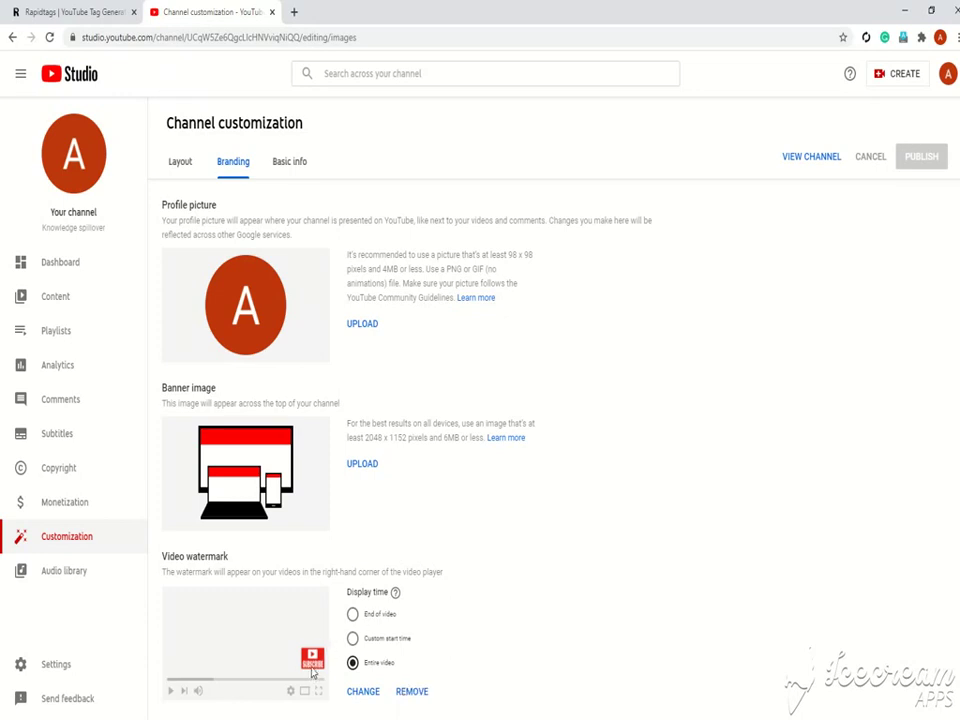
Open the channel's list of uploaded videos and mute the computer's speakers.
left_click(57, 298)
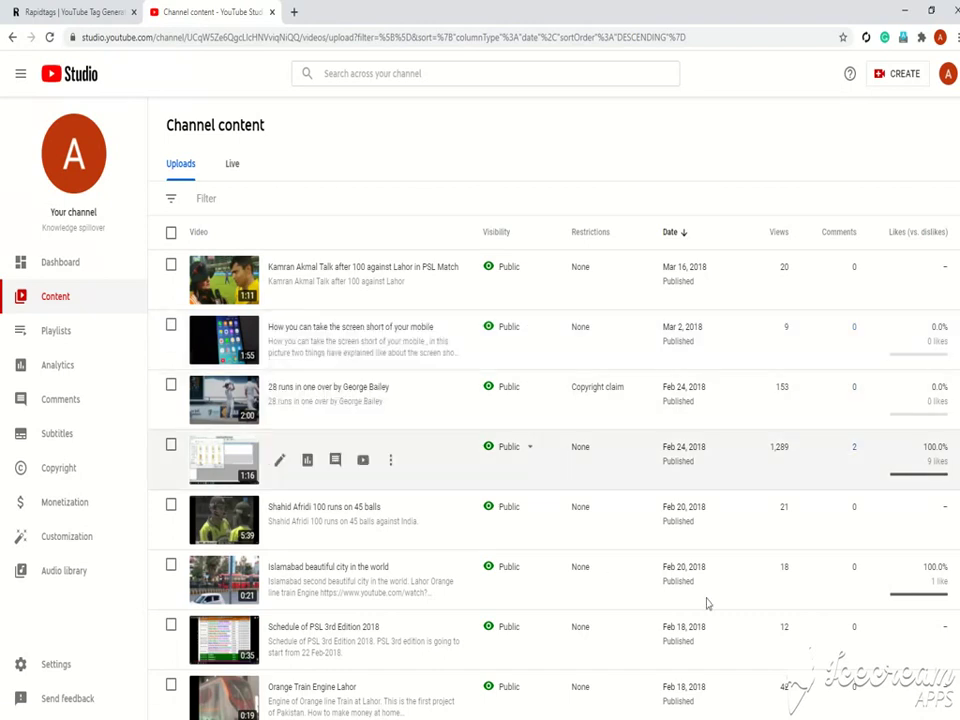
left_click(860, 719)
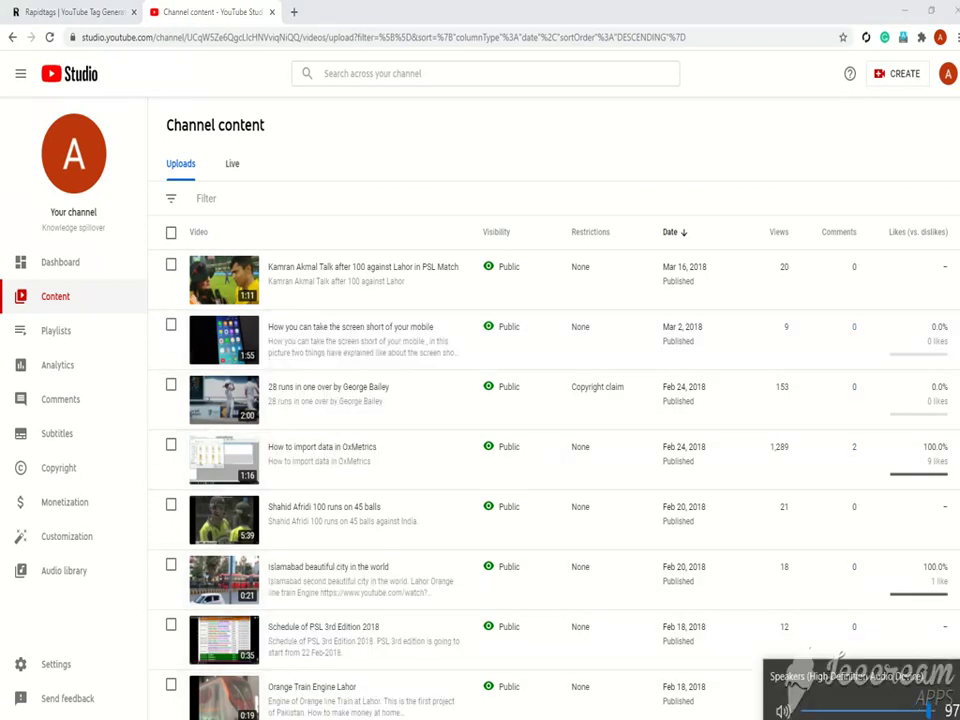
left_click(784, 703)
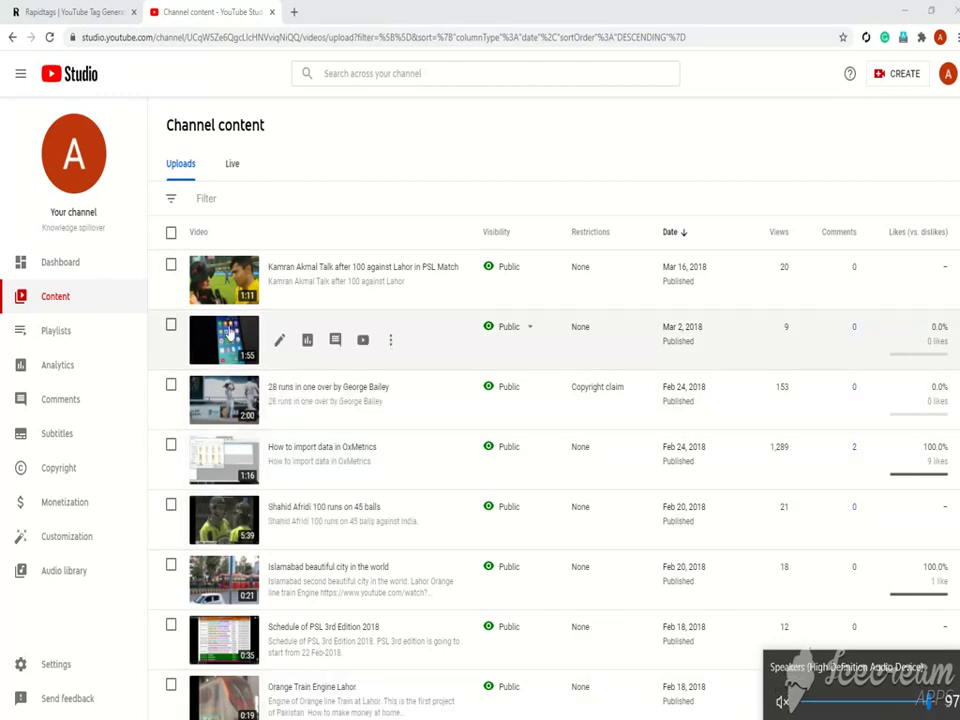
Open the newest upload on YouTube, pause it to check the subscribe watermark, and return to the channel content list in YouTube Studio.
left_click(217, 284)
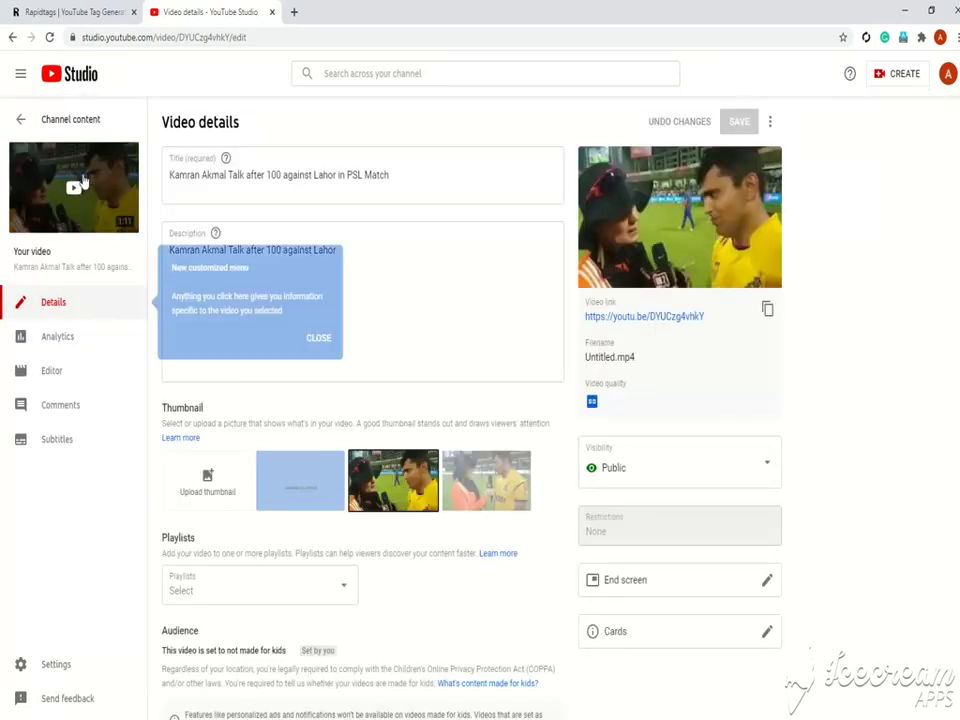
left_click(70, 190)
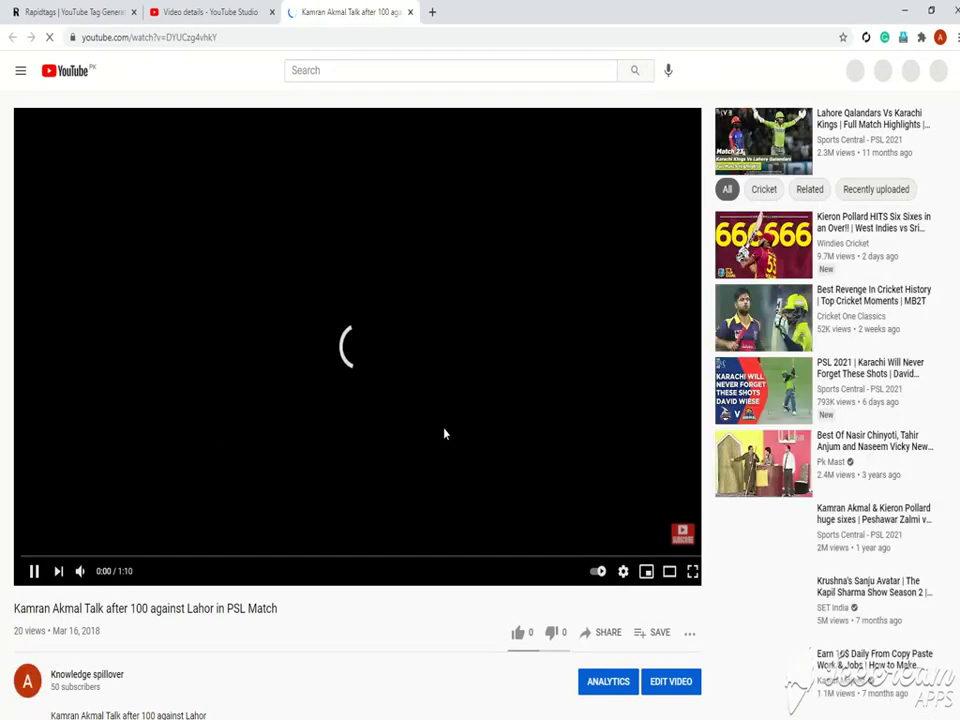
left_click(34, 571)
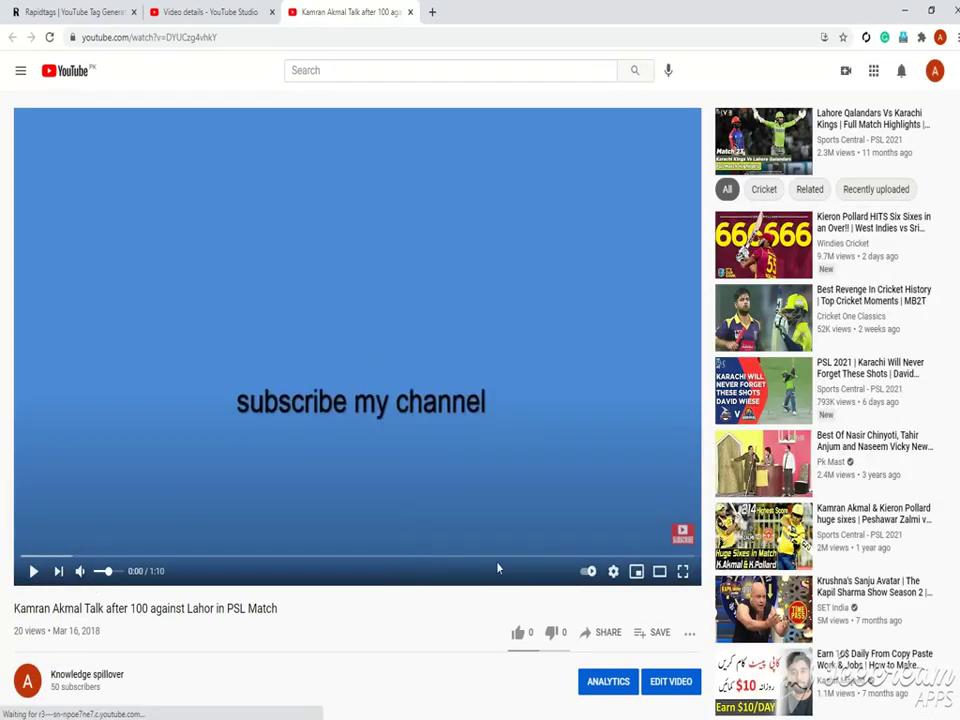
mouse_move(680, 535)
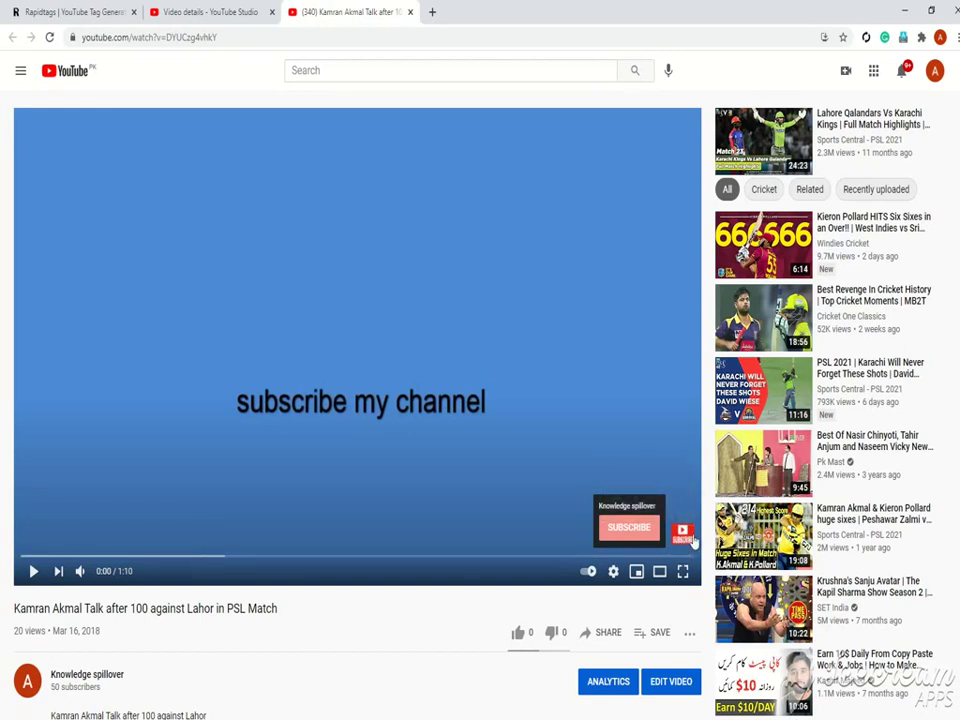
left_click(195, 7)
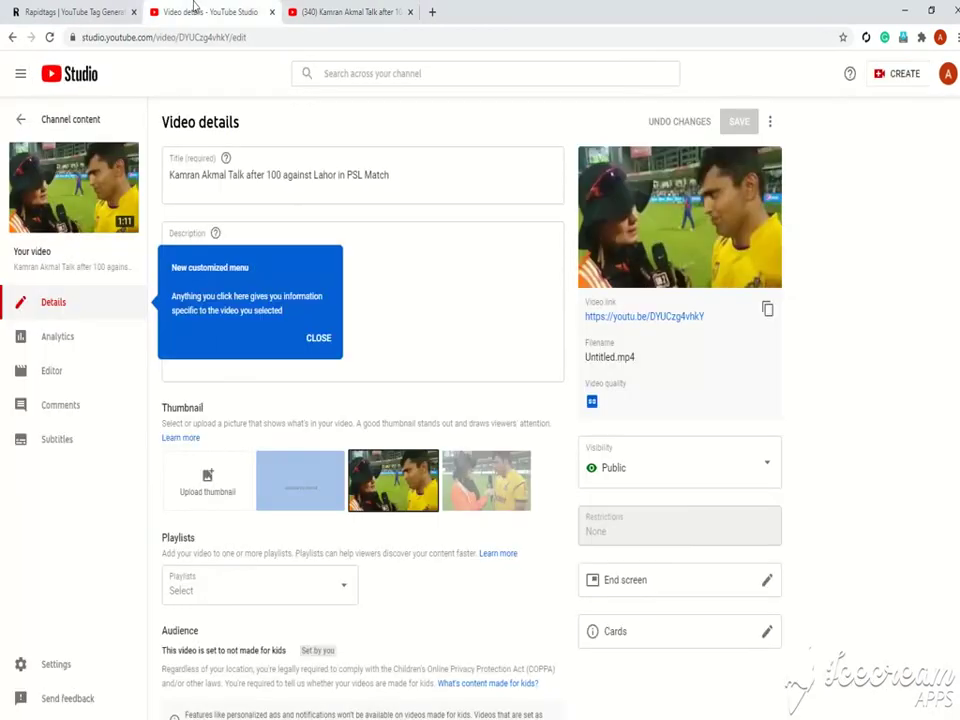
left_click(12, 38)
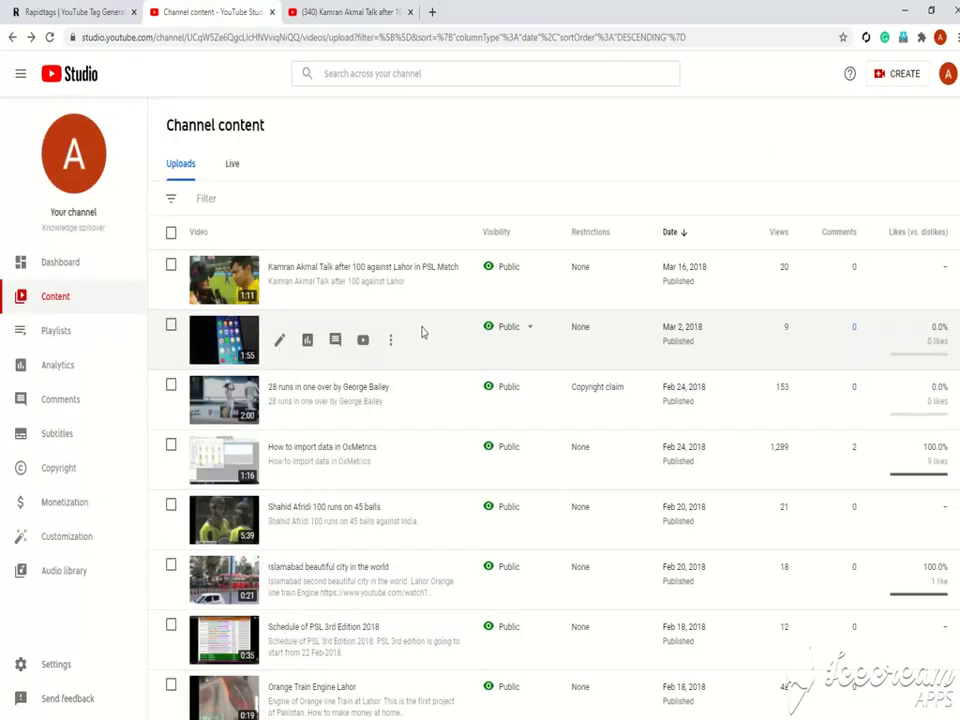